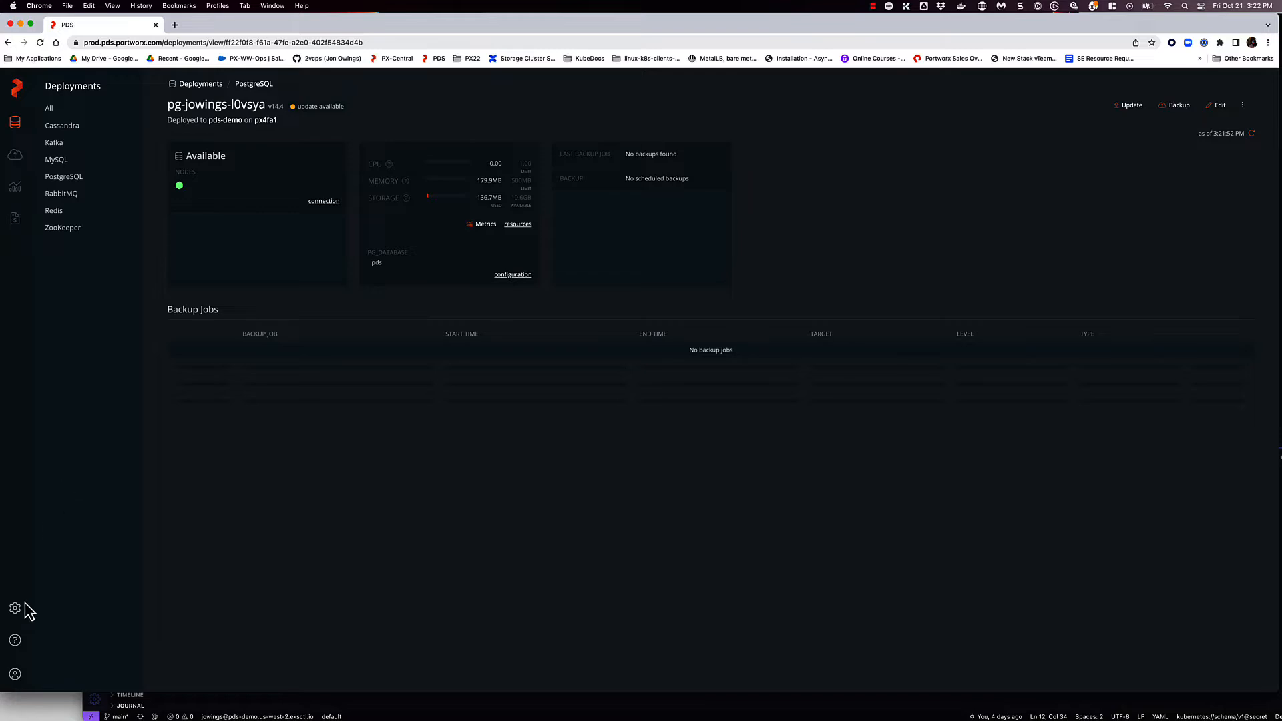
# - Review the registered deployment targets in the settings and return to the deployments overview
pyautogui.click(18, 607)
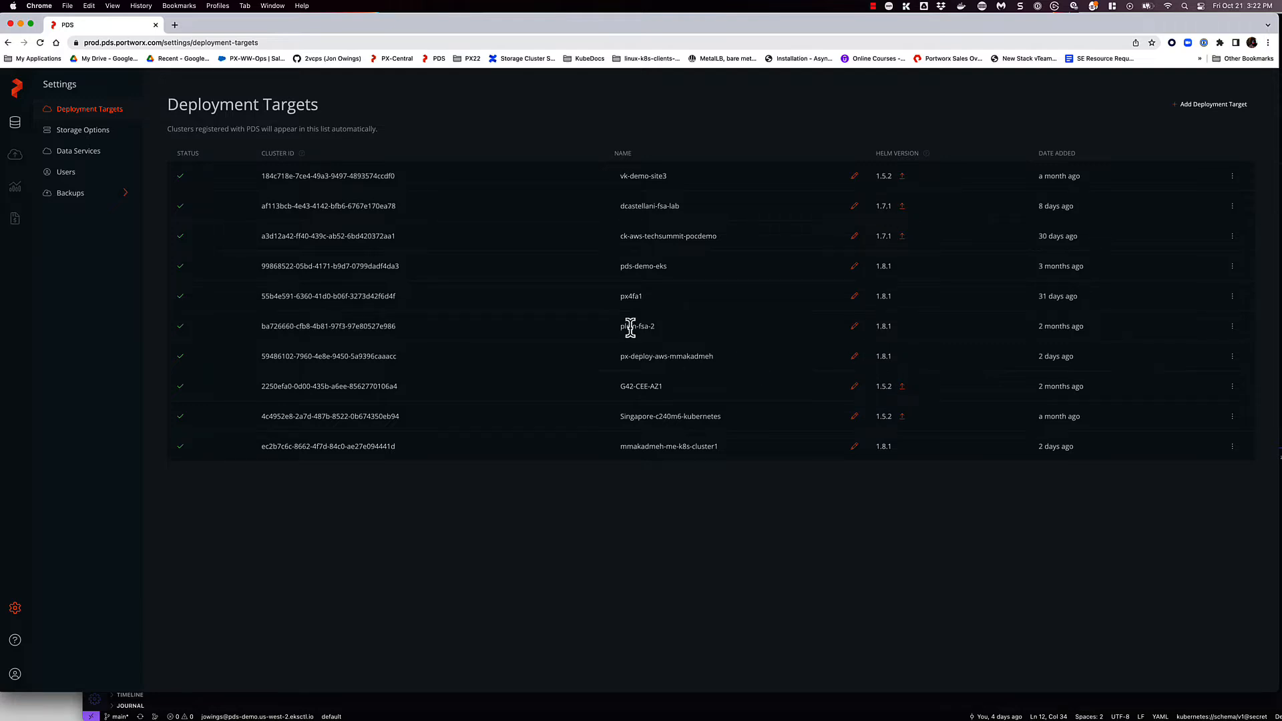
pyautogui.click(16, 126)
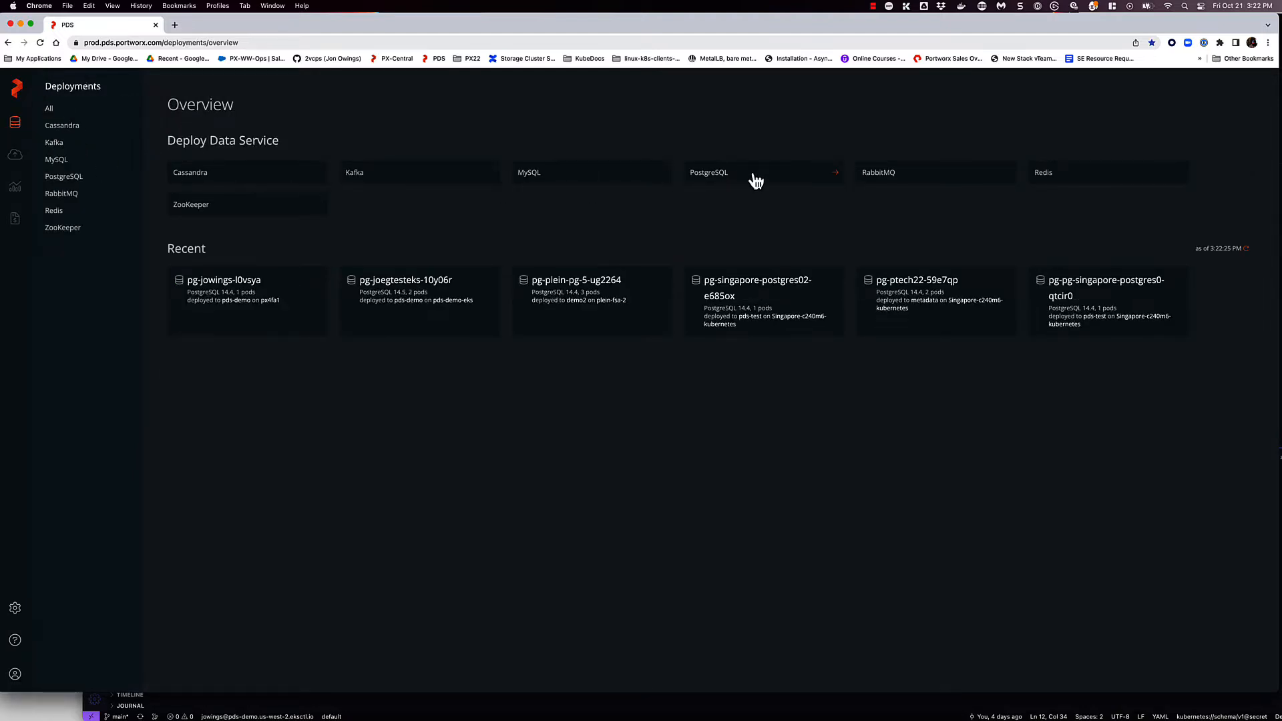
# - Deploy a MySQL 8.0.30 data service named with the owner's username to target pds-demo-eks, namespace pds-demo, keeping the other default settings
pyautogui.click(579, 188)
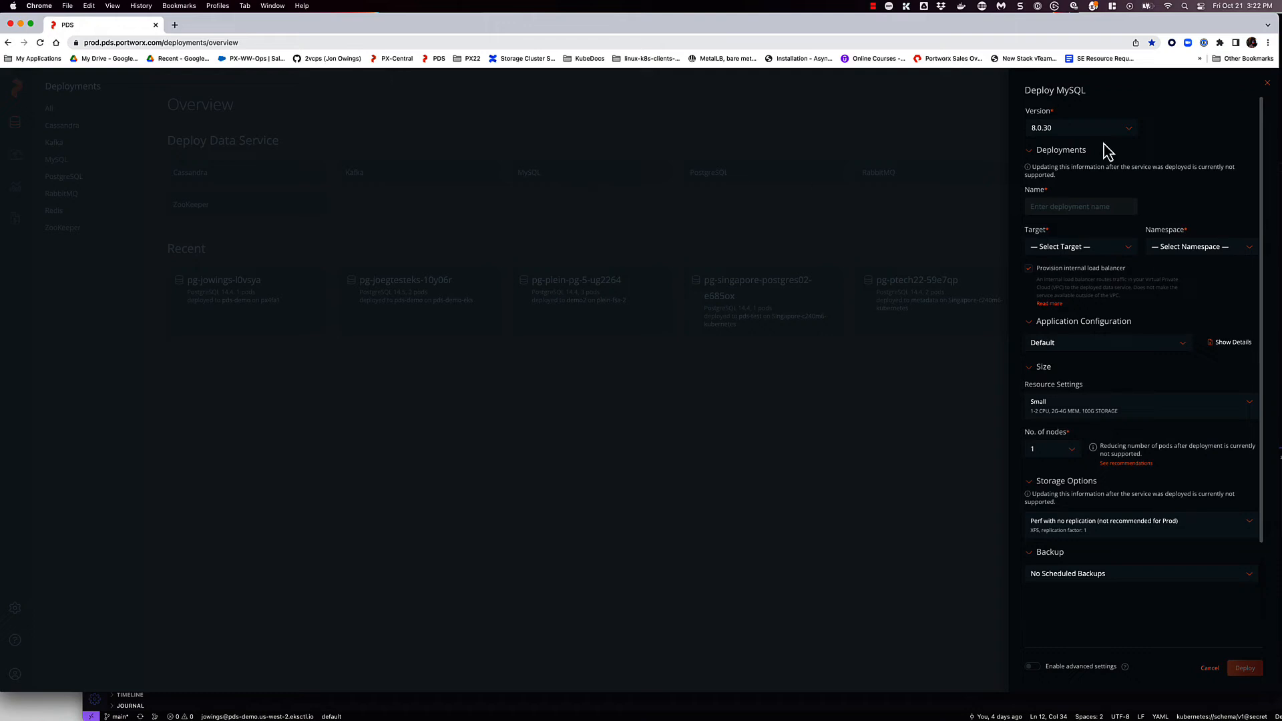
pyautogui.click(1076, 208)
pyautogui.write('jowings')
pyautogui.click(1125, 248)
pyautogui.click(1068, 302)
pyautogui.click(1188, 248)
pyautogui.click(1183, 263)
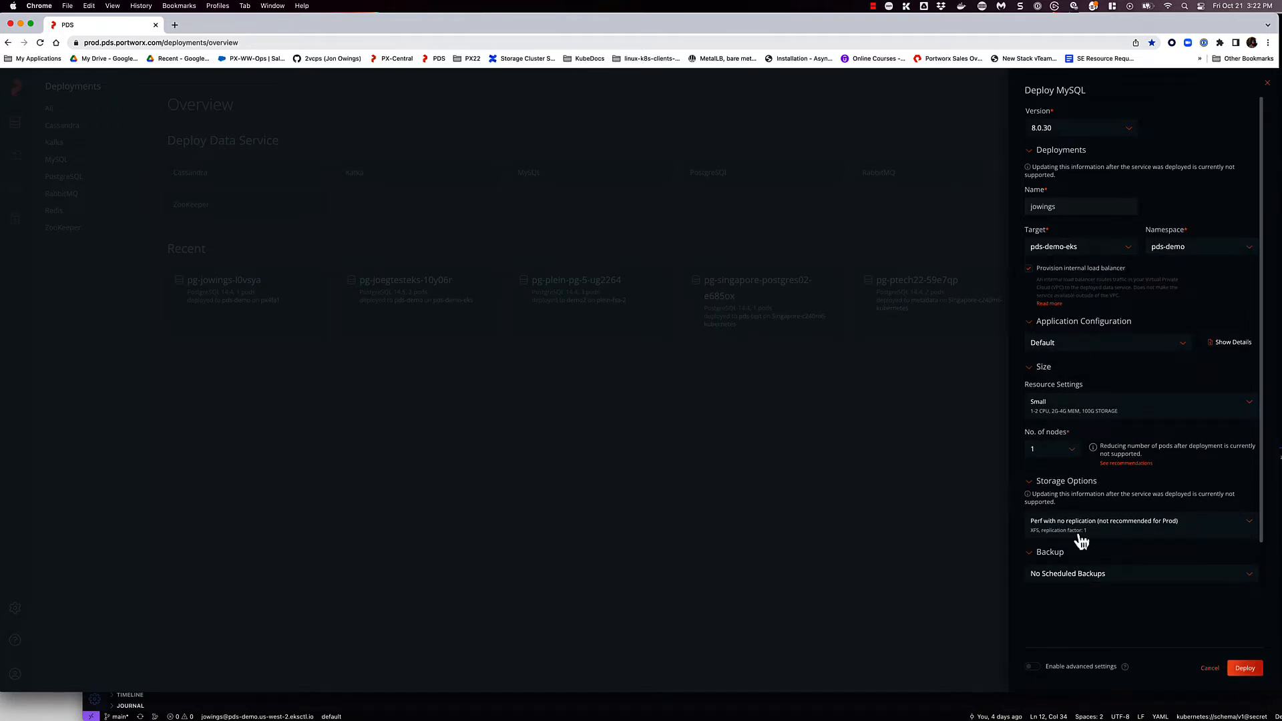
pyautogui.click(1244, 669)
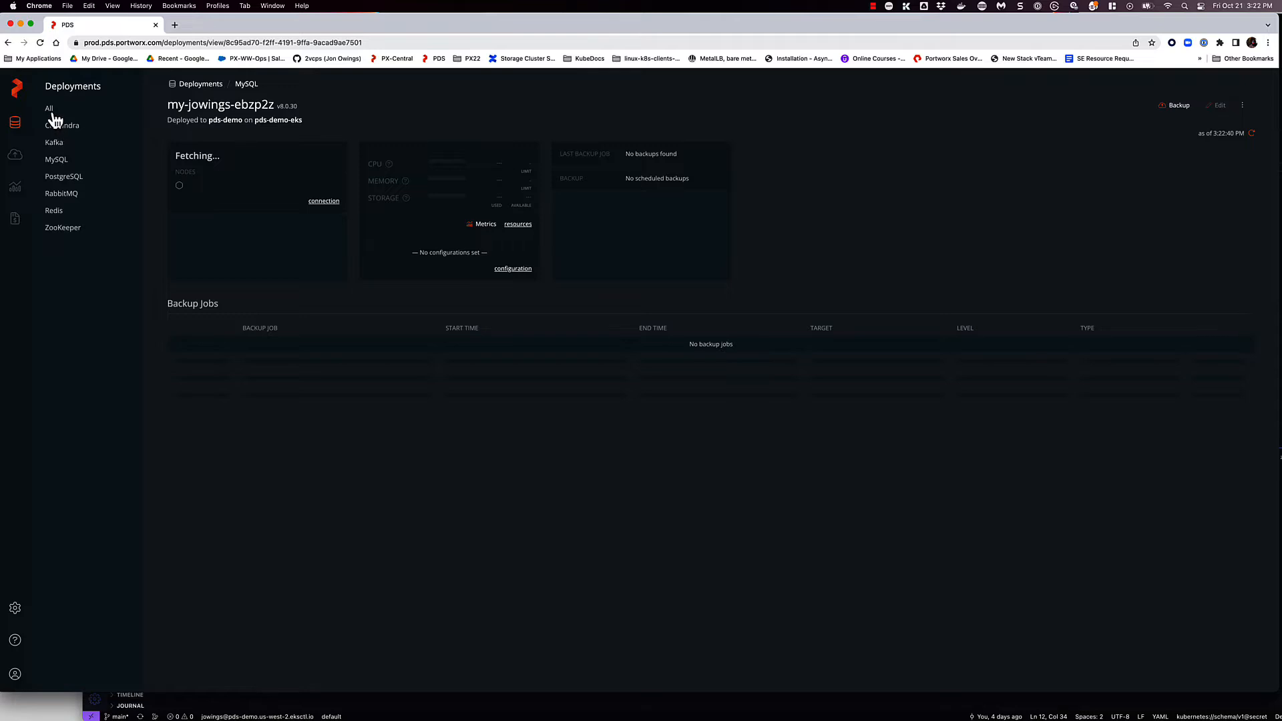
# - Update the PostgreSQL deployment on target px4fa1 to version 14.5
pyautogui.click(54, 177)
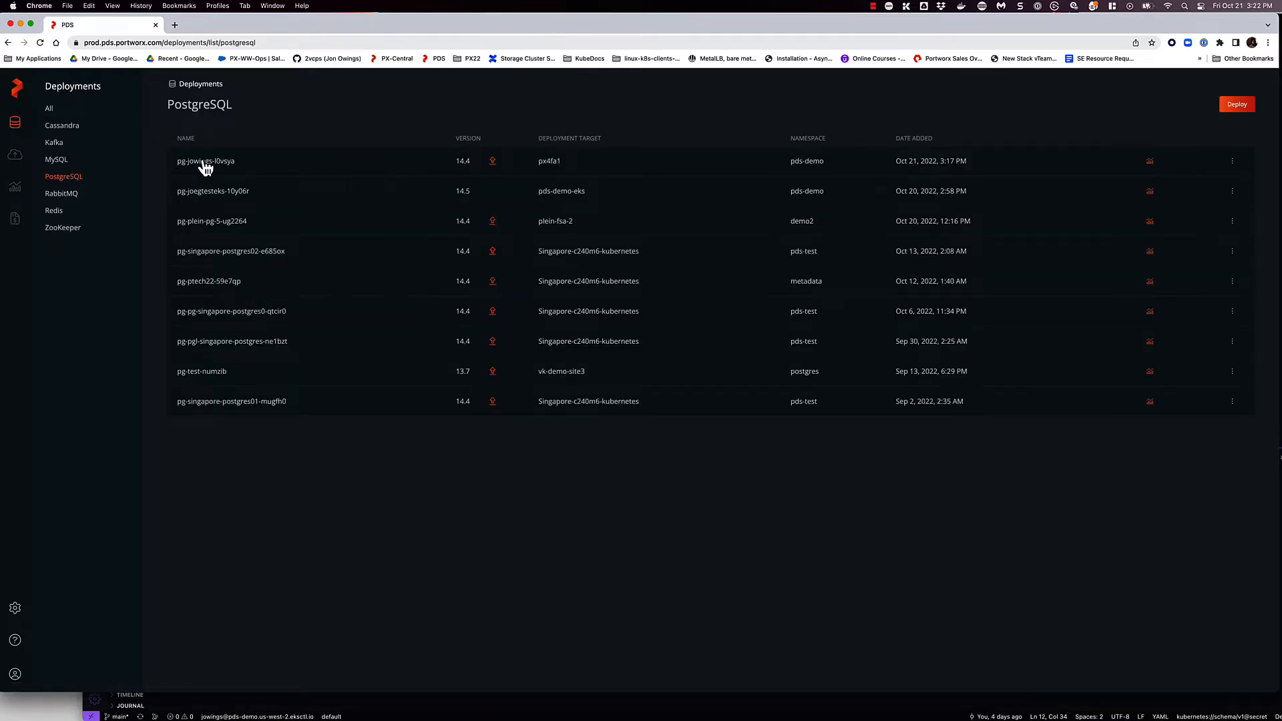
pyautogui.click(191, 162)
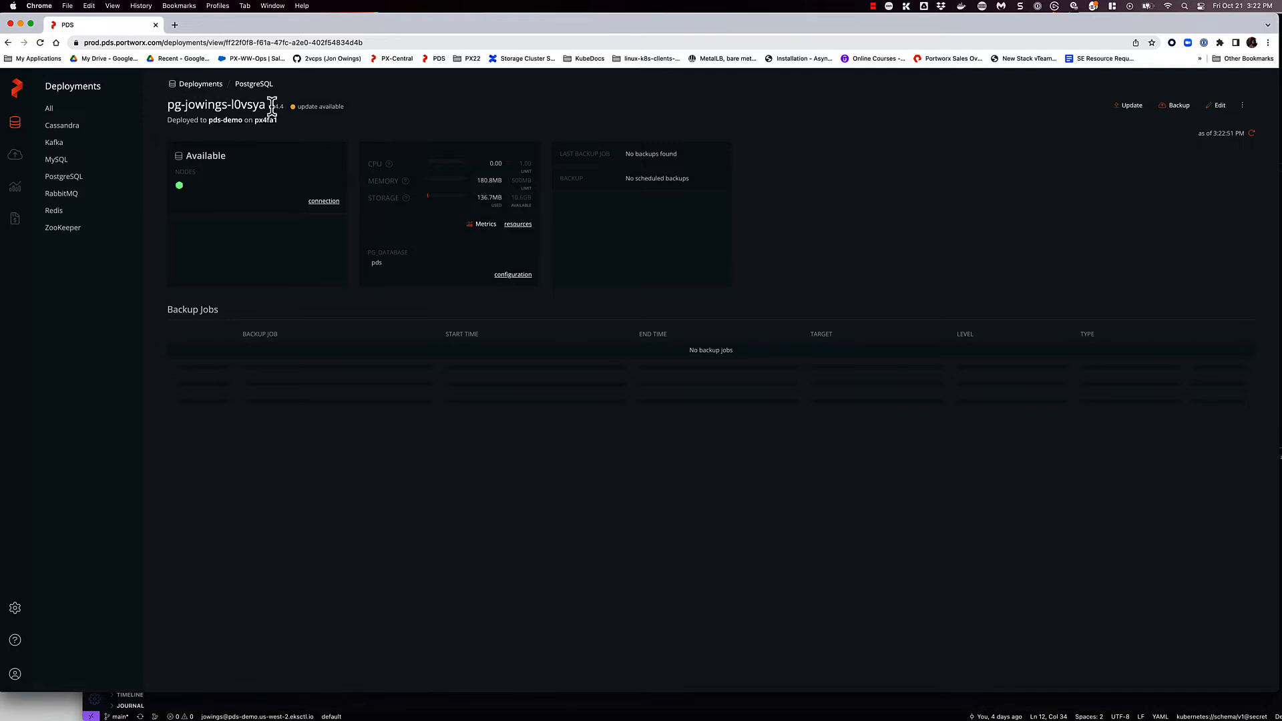
pyautogui.click(1122, 105)
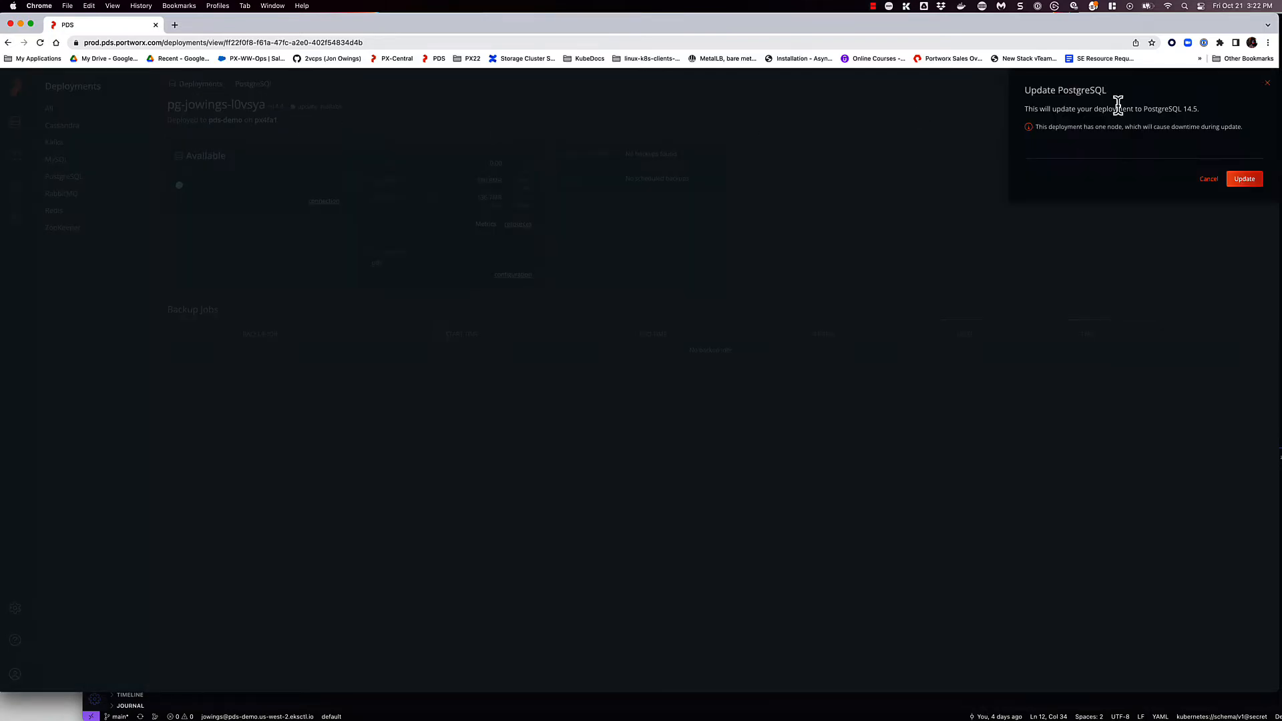
pyautogui.click(1244, 180)
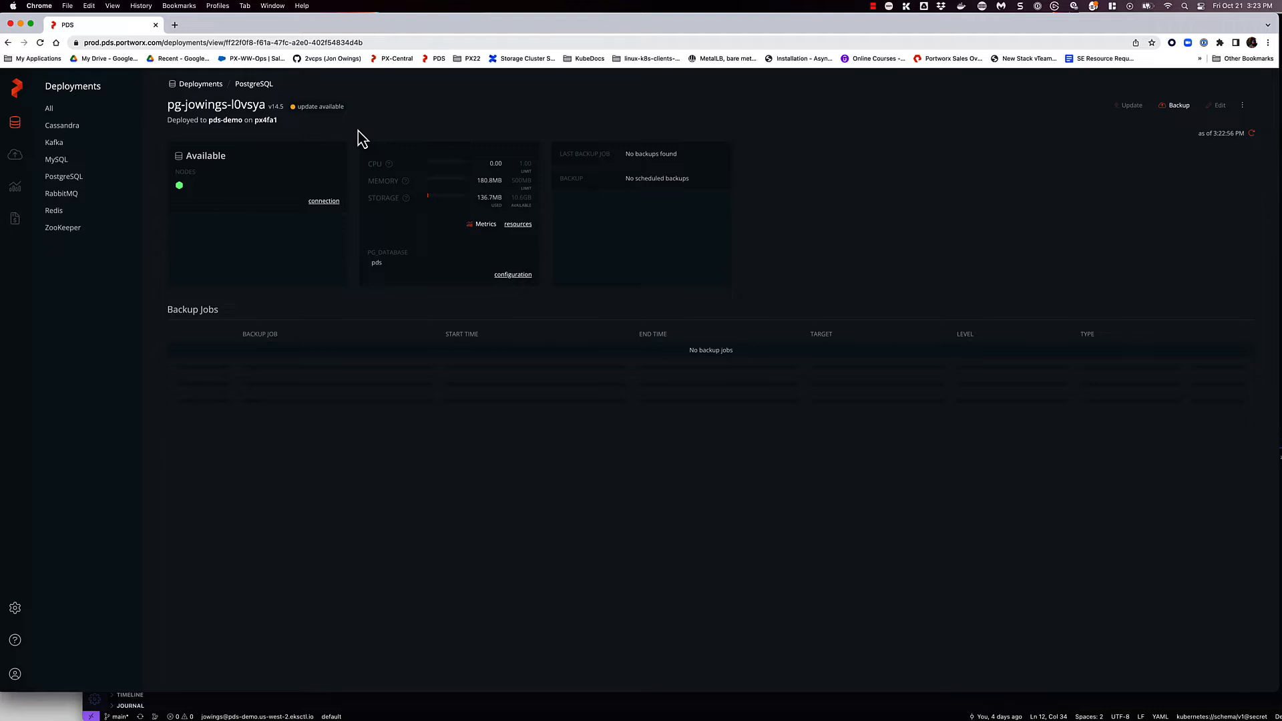
# - Open the connection details of the MySQL deployment and copy its password
pyautogui.click(54, 161)
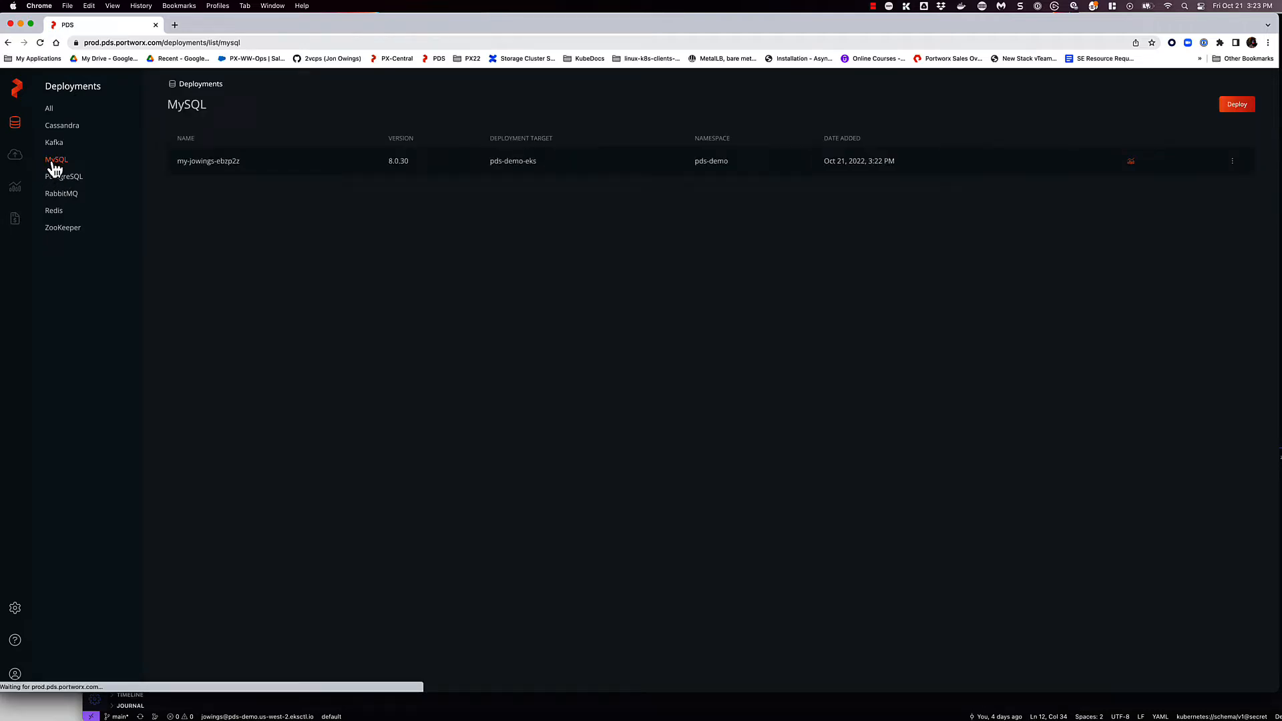
pyautogui.click(218, 167)
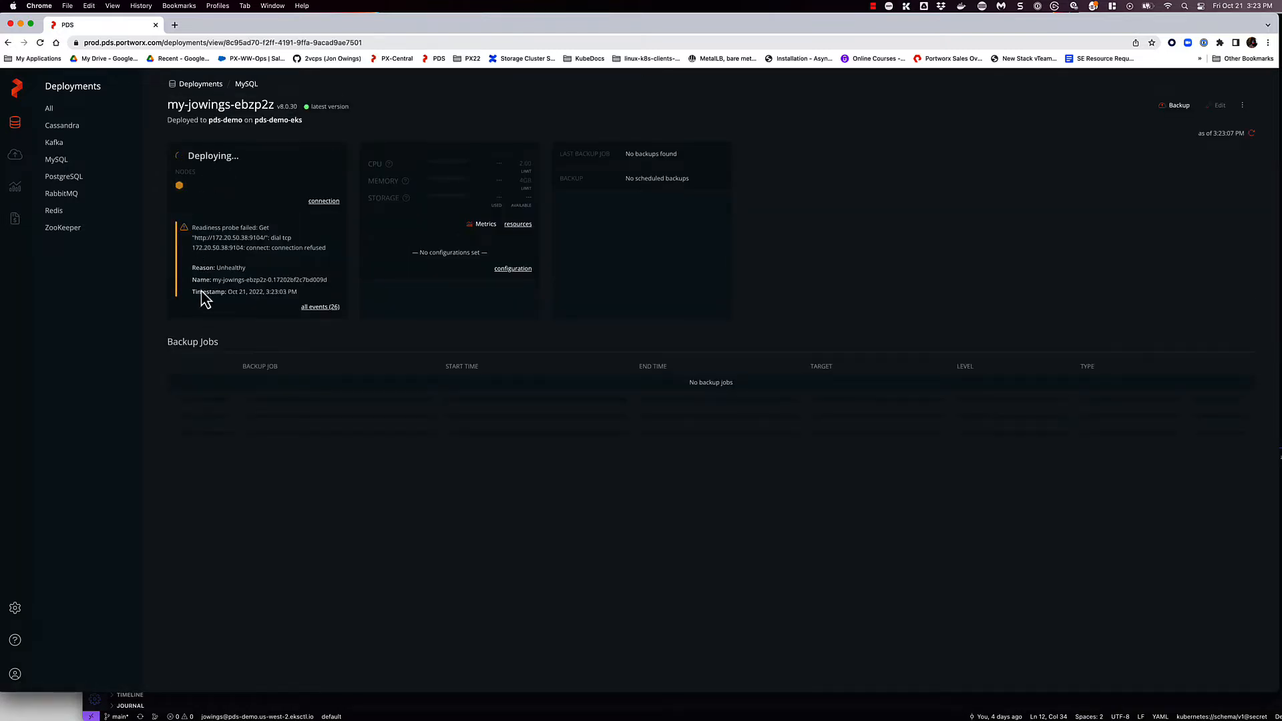
pyautogui.click(322, 203)
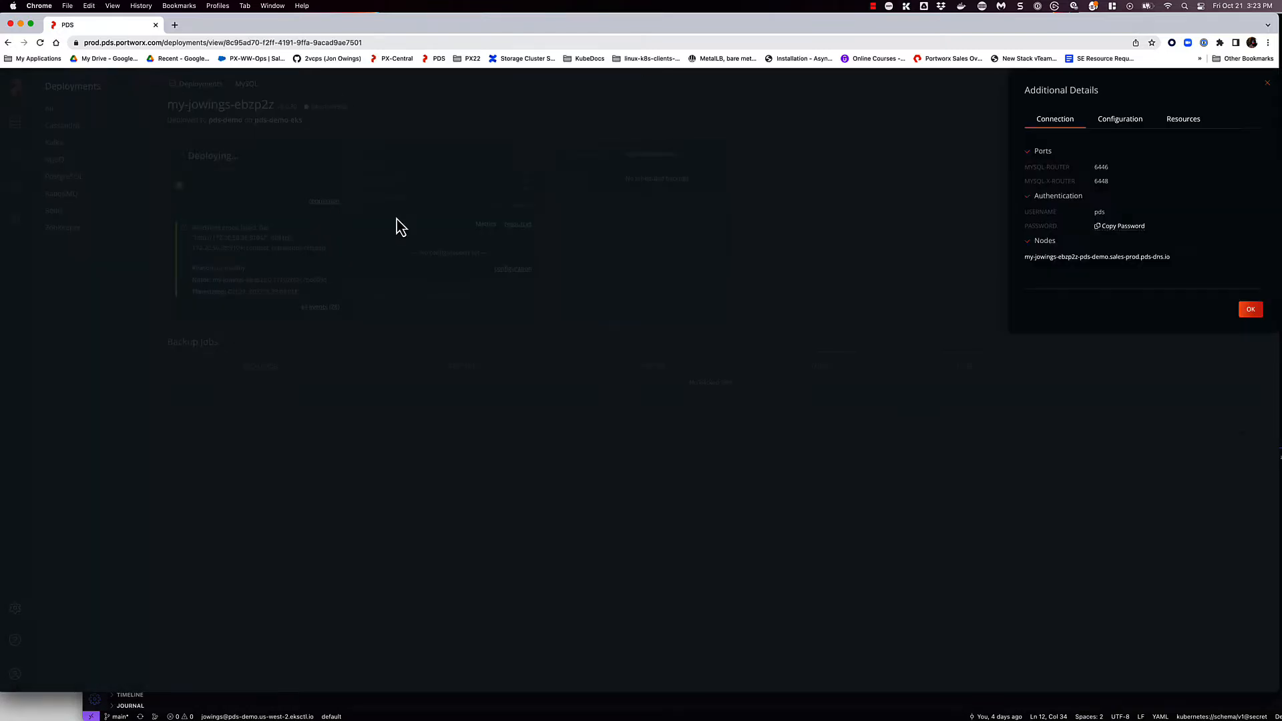
pyautogui.click(1111, 227)
# - Switch to VS Code and replace the PC_PASSWORD placeholder in 01-secrets.yaml with the copied database password
pyautogui.click(423, 711)
pyautogui.click(355, 167)
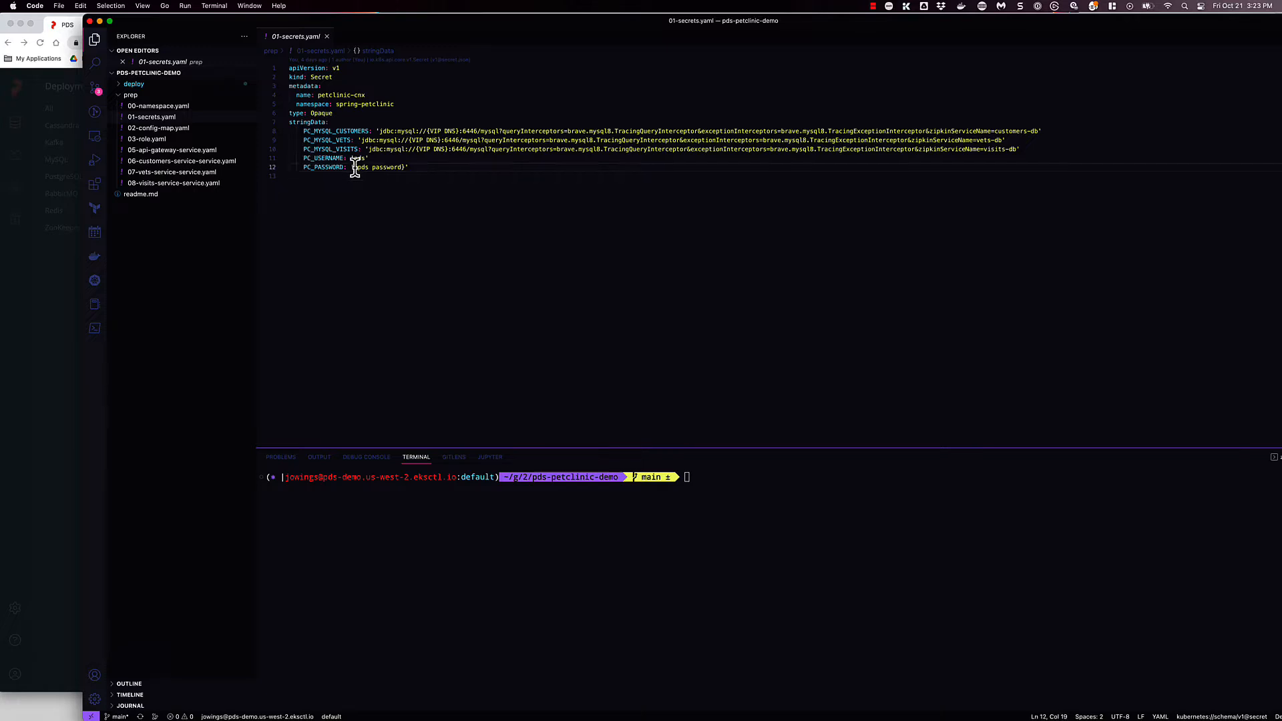
pyautogui.moveTo(354, 167); pyautogui.dragTo(408, 167)
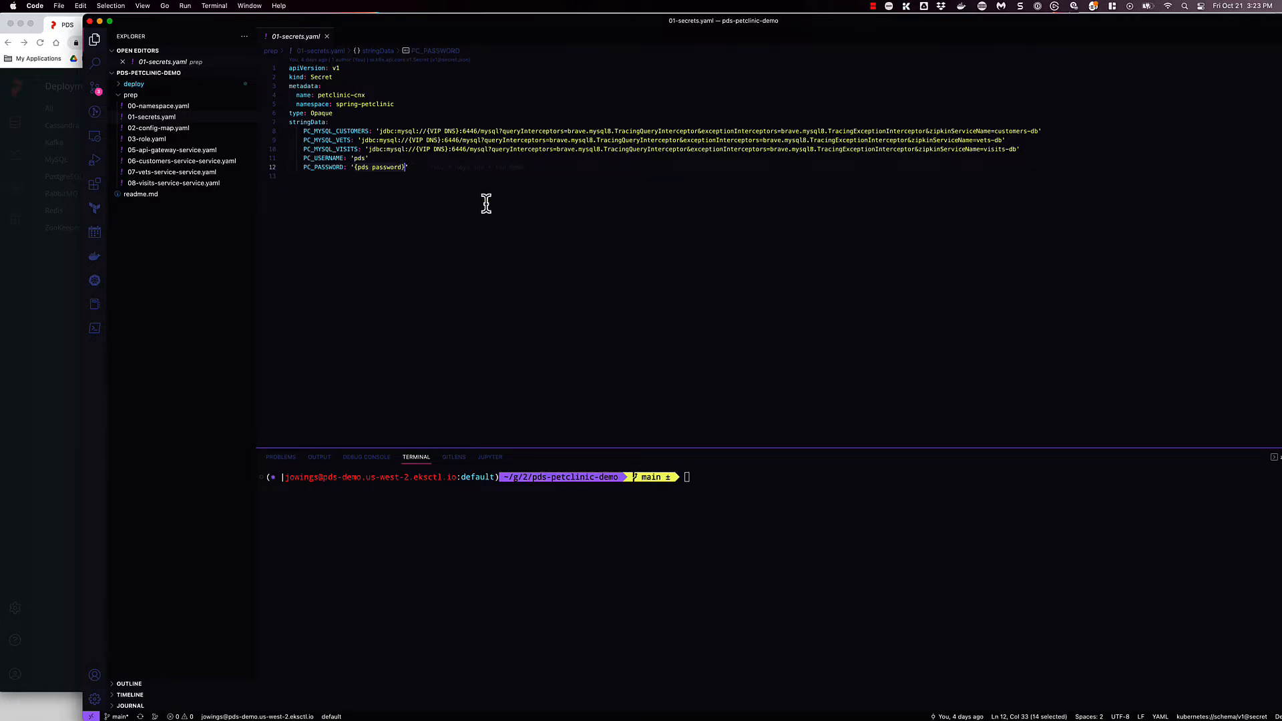
pyautogui.press('super+v')
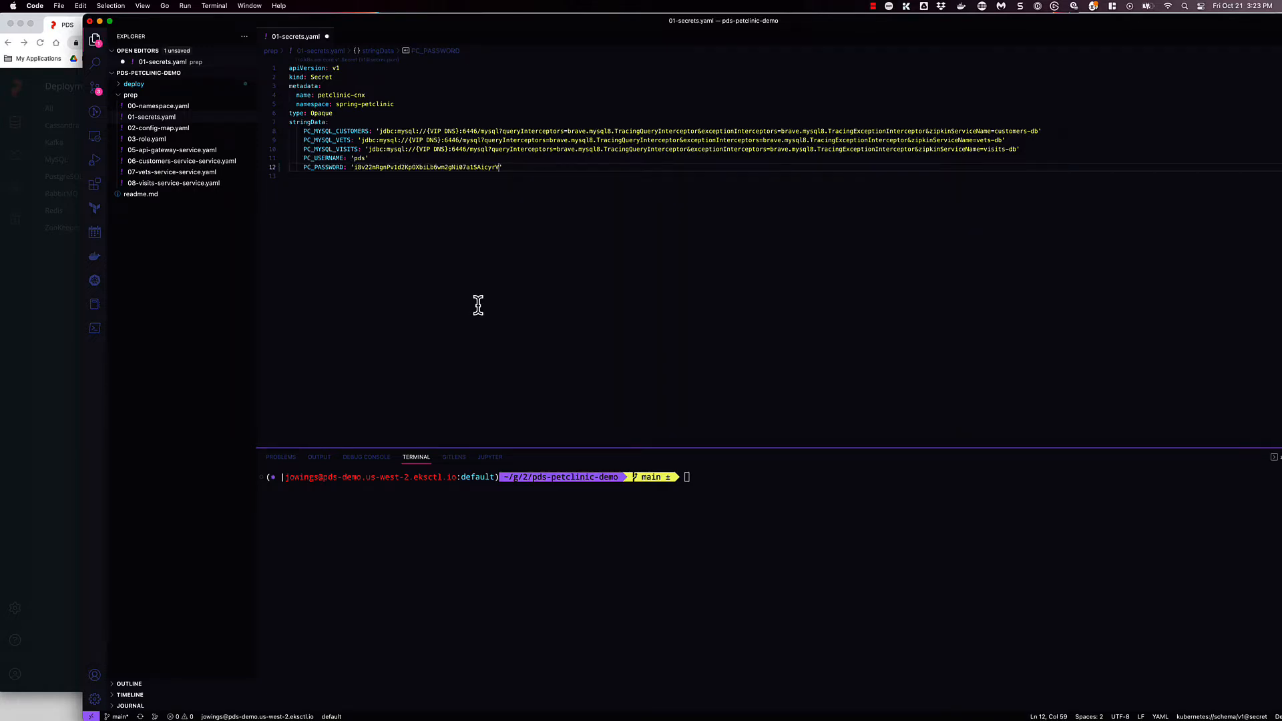
# - Find the {VIP DNS} placeholders in 01-secrets.yaml and ready a replacement entry for them
pyautogui.press('super+f')
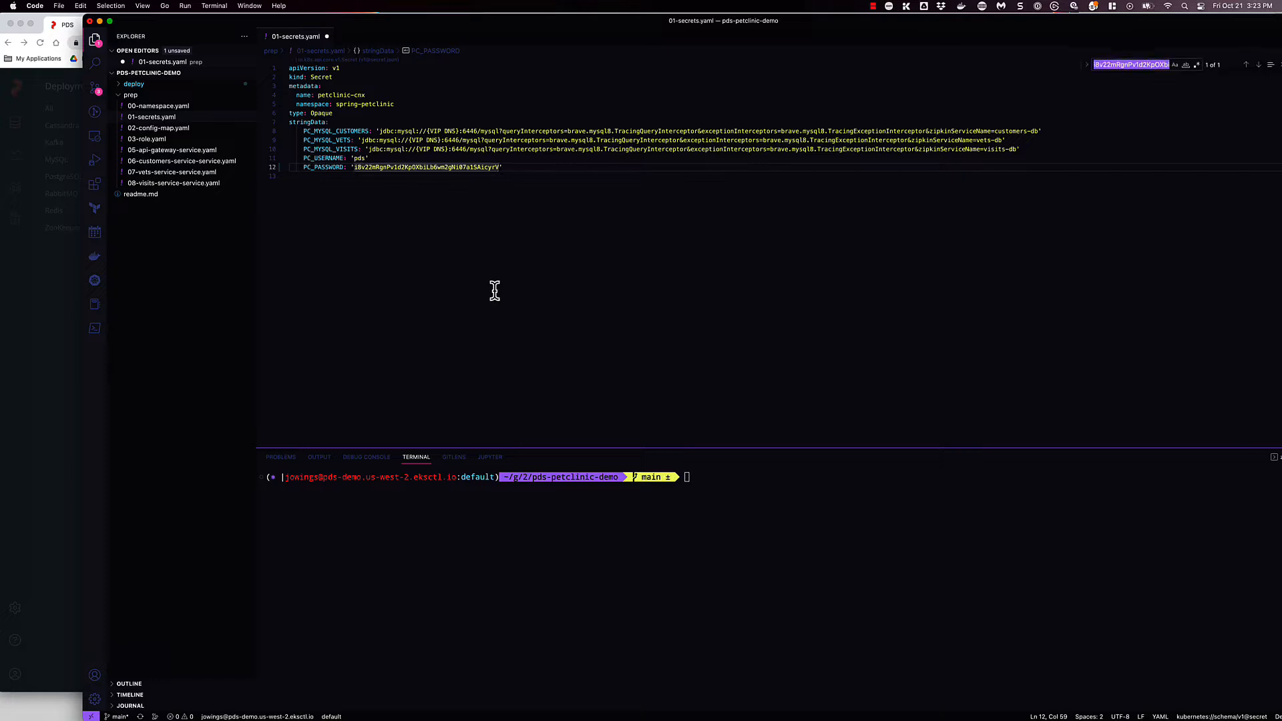
pyautogui.write('{VI')
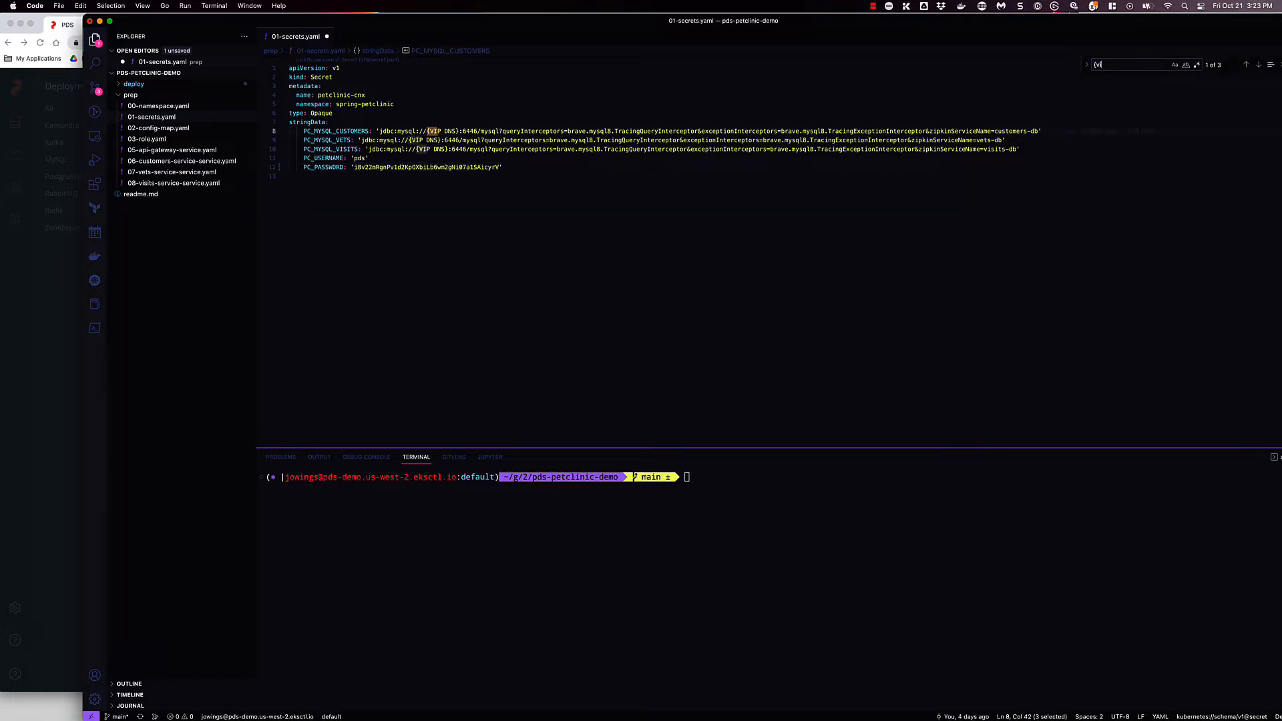
pyautogui.write('P DNS')
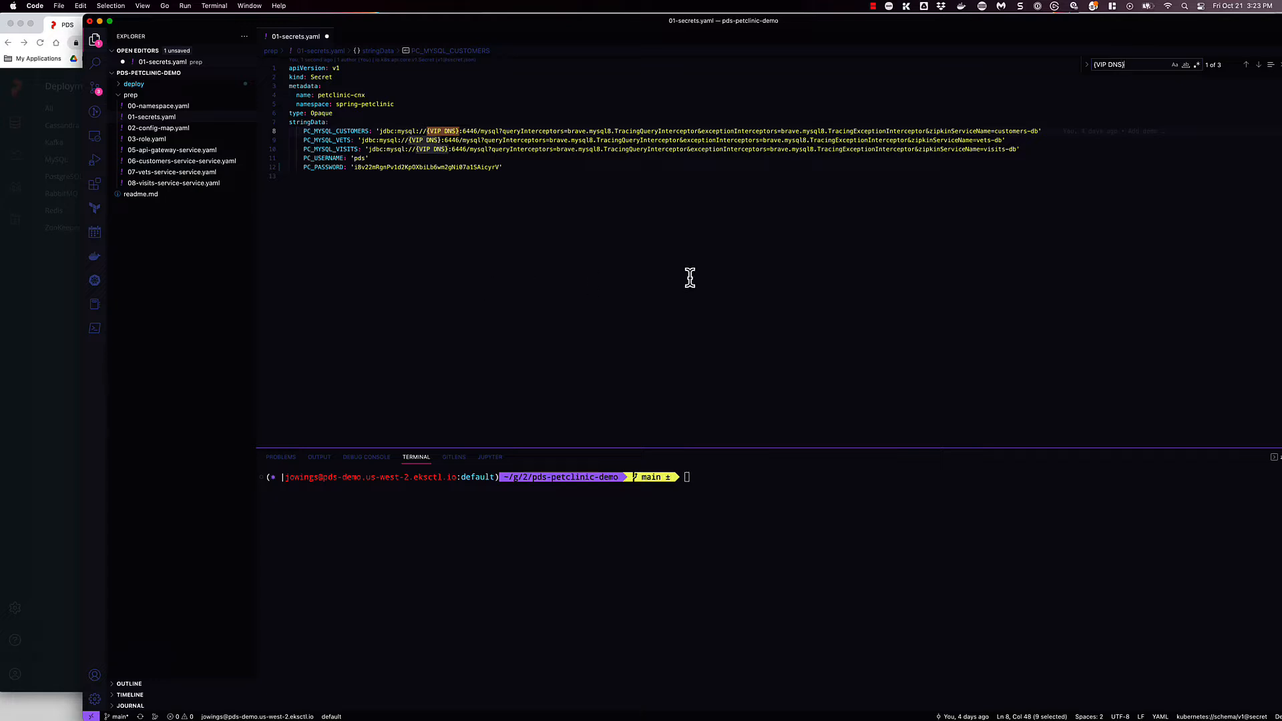
pyautogui.click(1087, 65)
pyautogui.click(1113, 80)
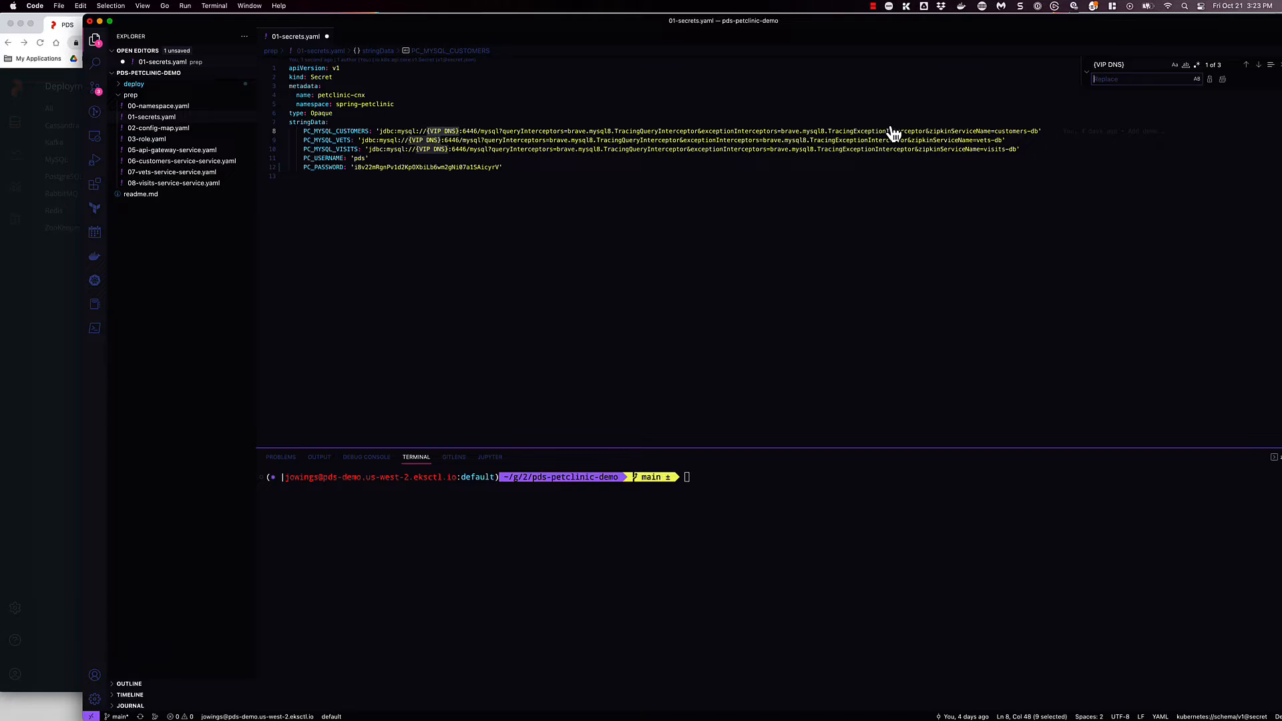
# - Switch to PDS in Chrome and copy the VIP node address from the MySQL deployment's connection details
pyautogui.press('super+Tab')
pyautogui.click(705, 342)
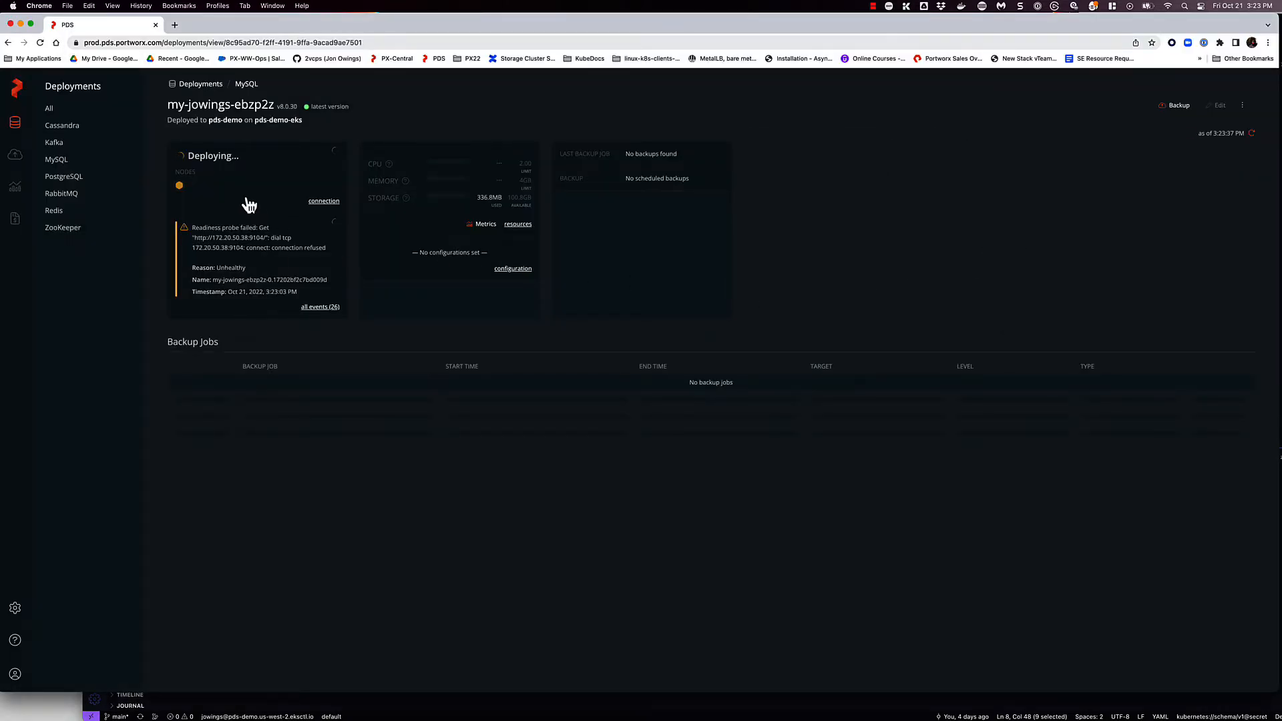
pyautogui.click(324, 202)
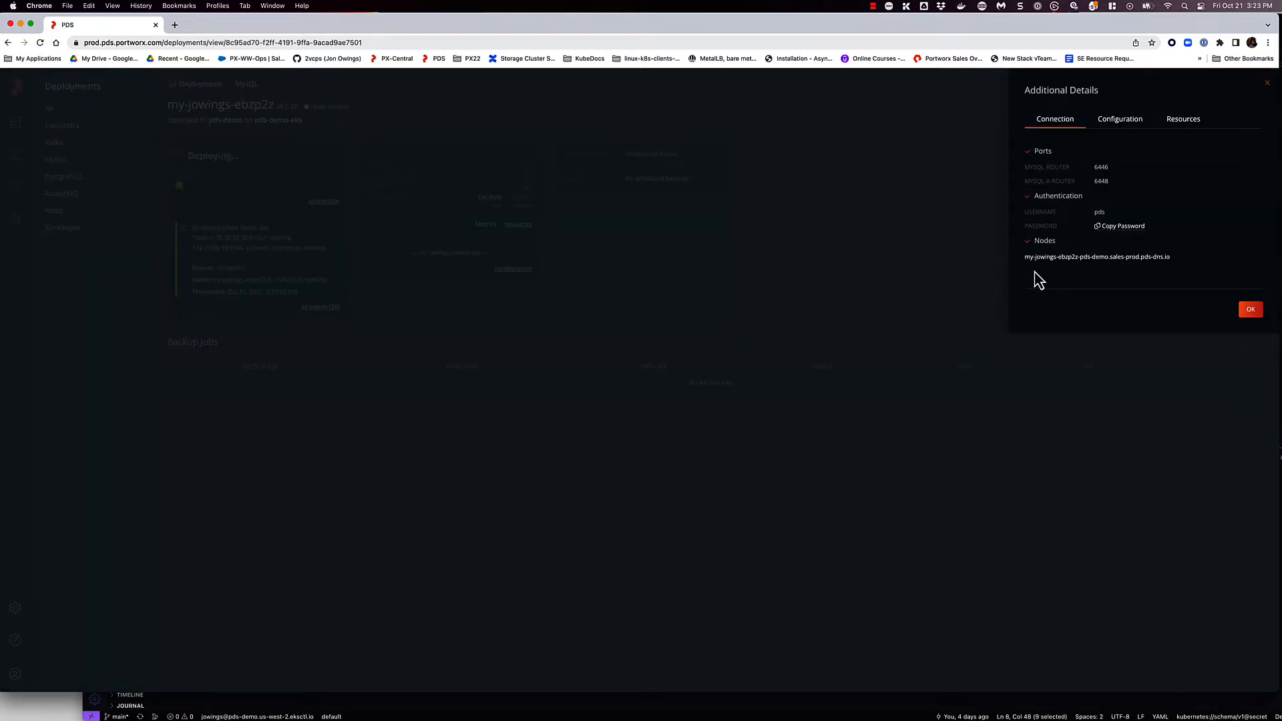
pyautogui.click(1251, 310)
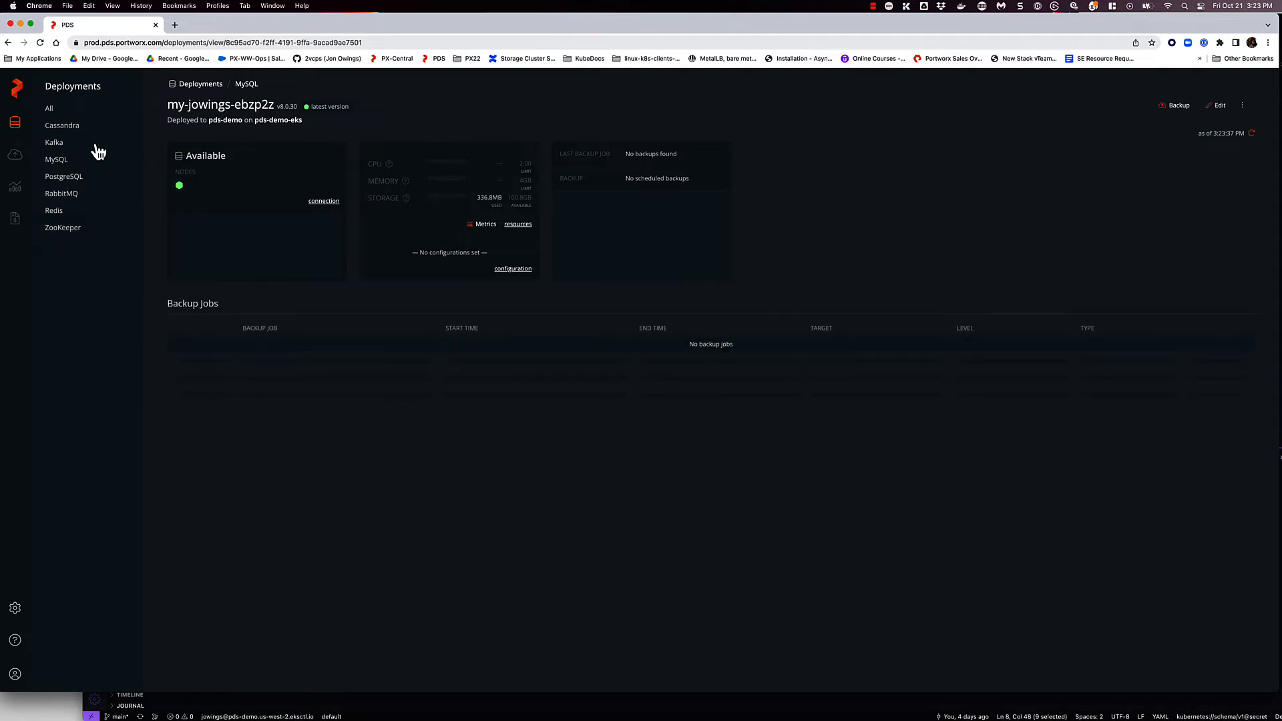
pyautogui.click(325, 201)
pyautogui.moveTo(1025, 268); pyautogui.dragTo(1191, 275)
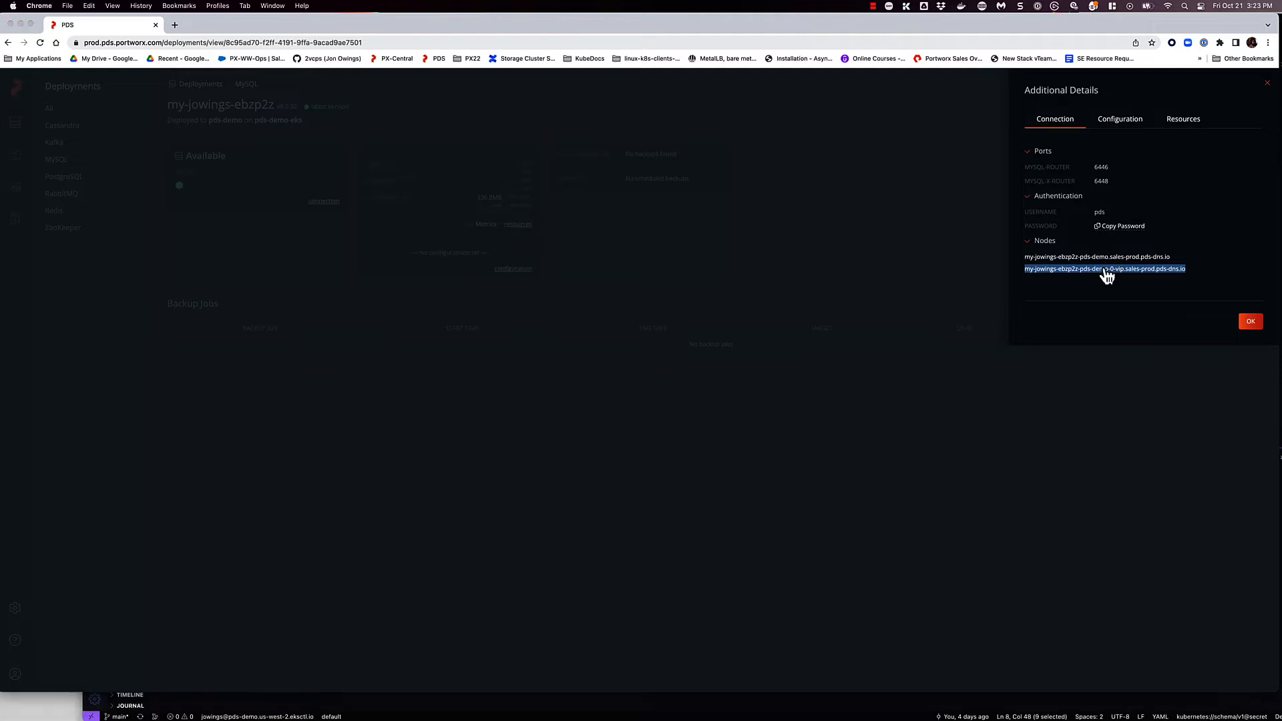
# - Switch to VS Code, replace all {VIP DNS} placeholders in 01-secrets.yaml with the copied VIP node address, and save the file
pyautogui.press('super+Tab')
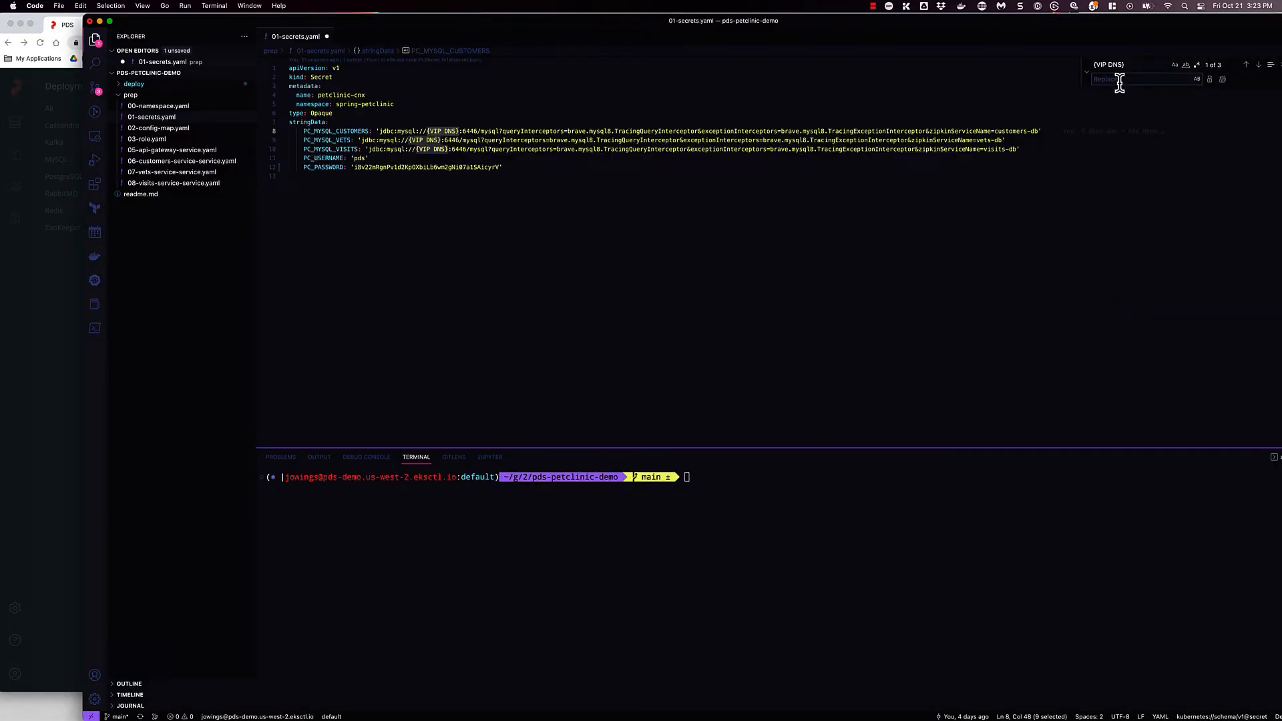
pyautogui.press('super+v')
pyautogui.click(1224, 79)
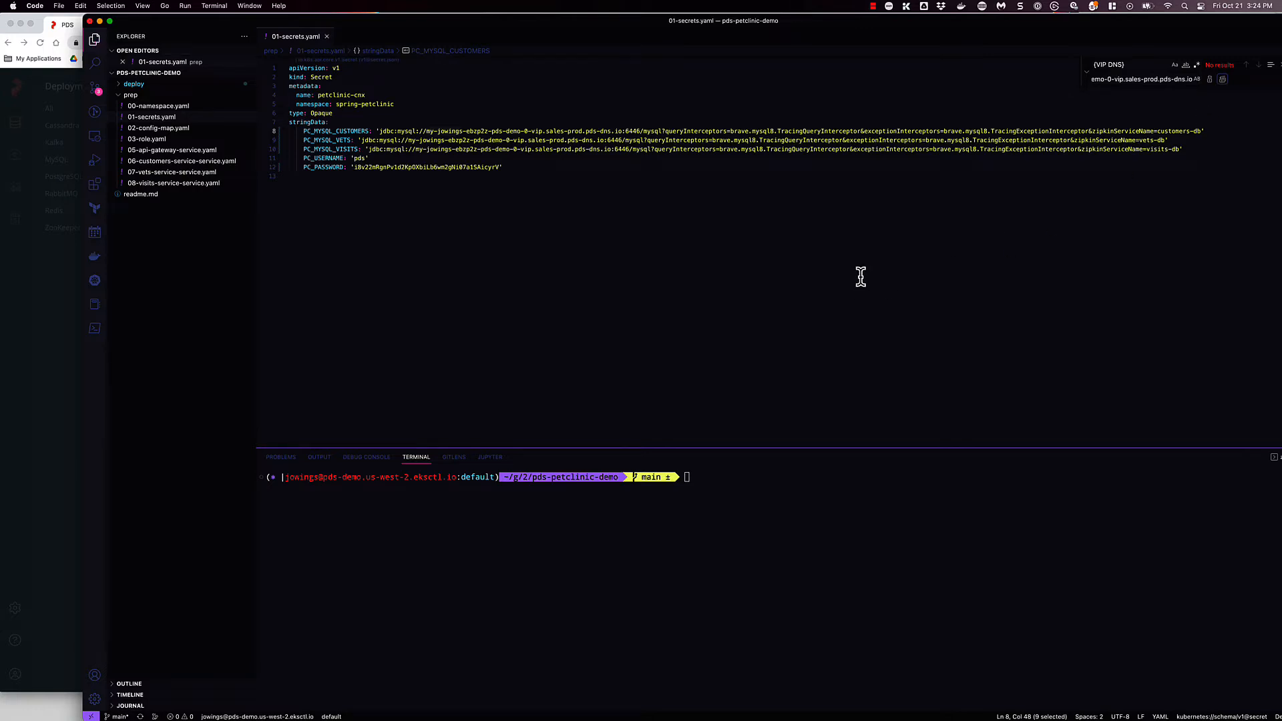
# - Switch to Chrome, close the connection details and open the MySQL deployment's metrics
pyautogui.click(38, 419)
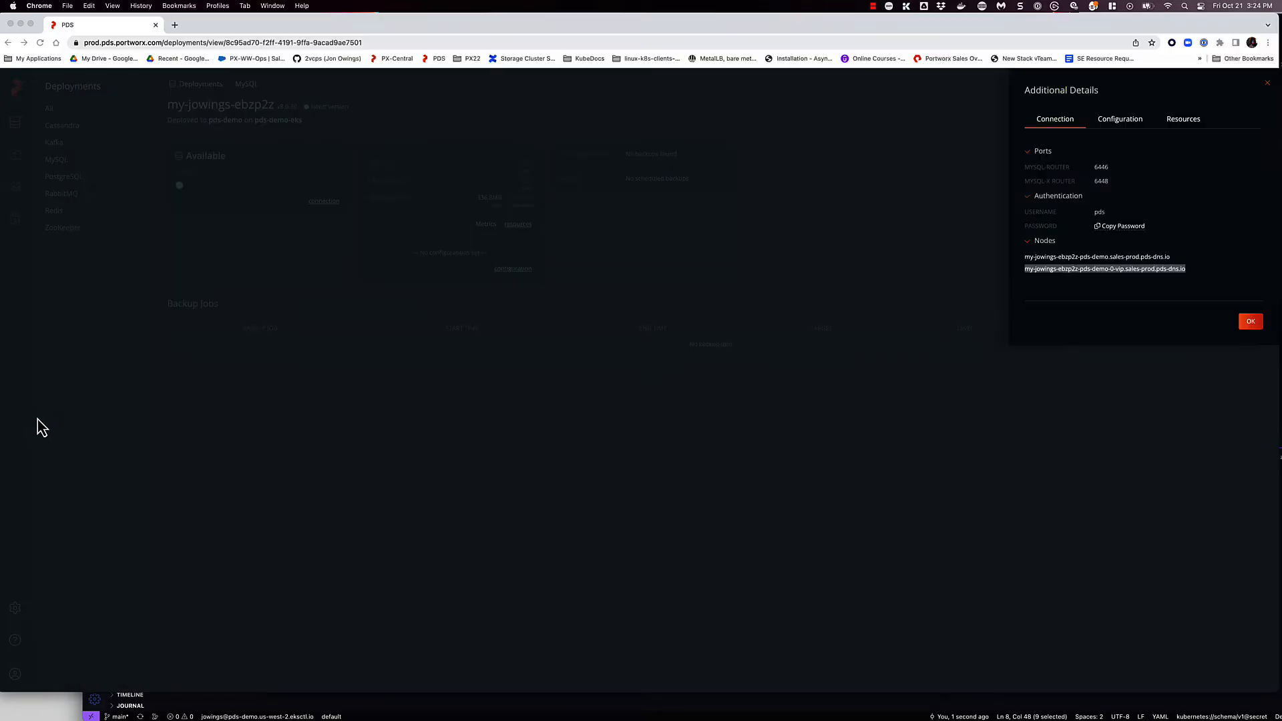
pyautogui.click(421, 245)
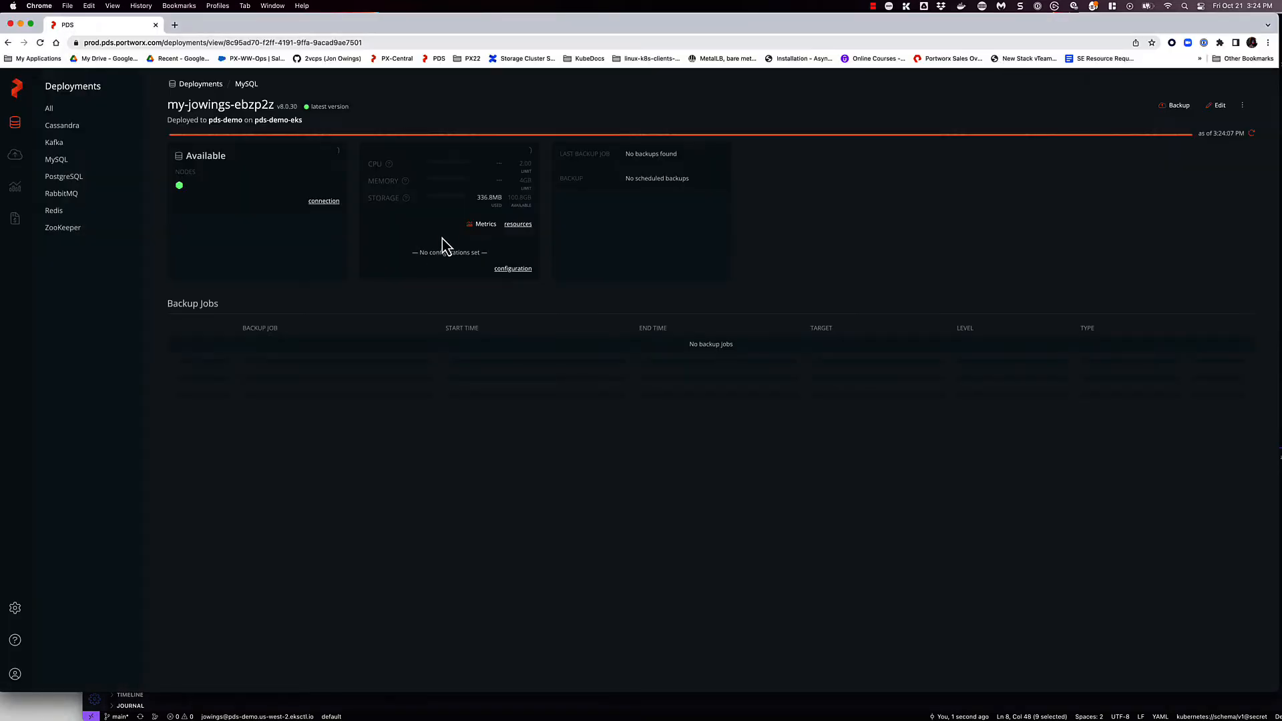
pyautogui.click(486, 226)
# - Switch to the VS Code terminal and apply the Kubernetes manifests in the prep folder with k apply -f prep
pyautogui.press('super+Tab')
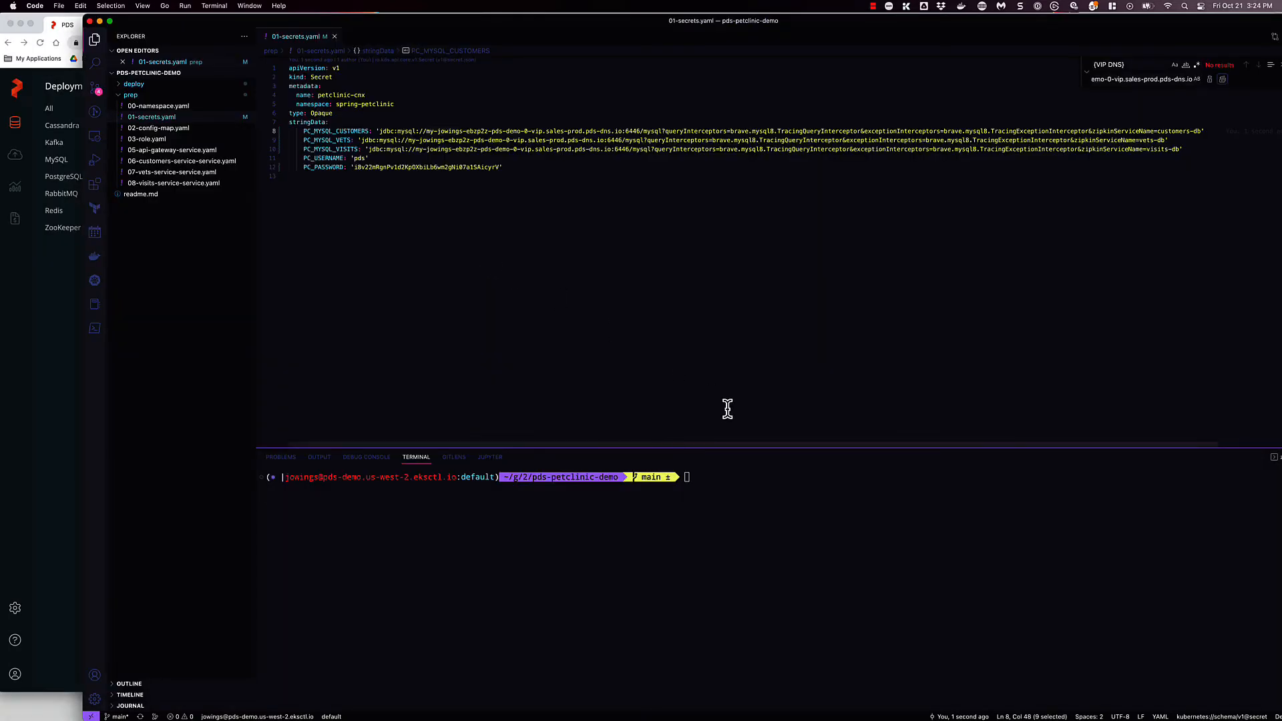
pyautogui.click(724, 485)
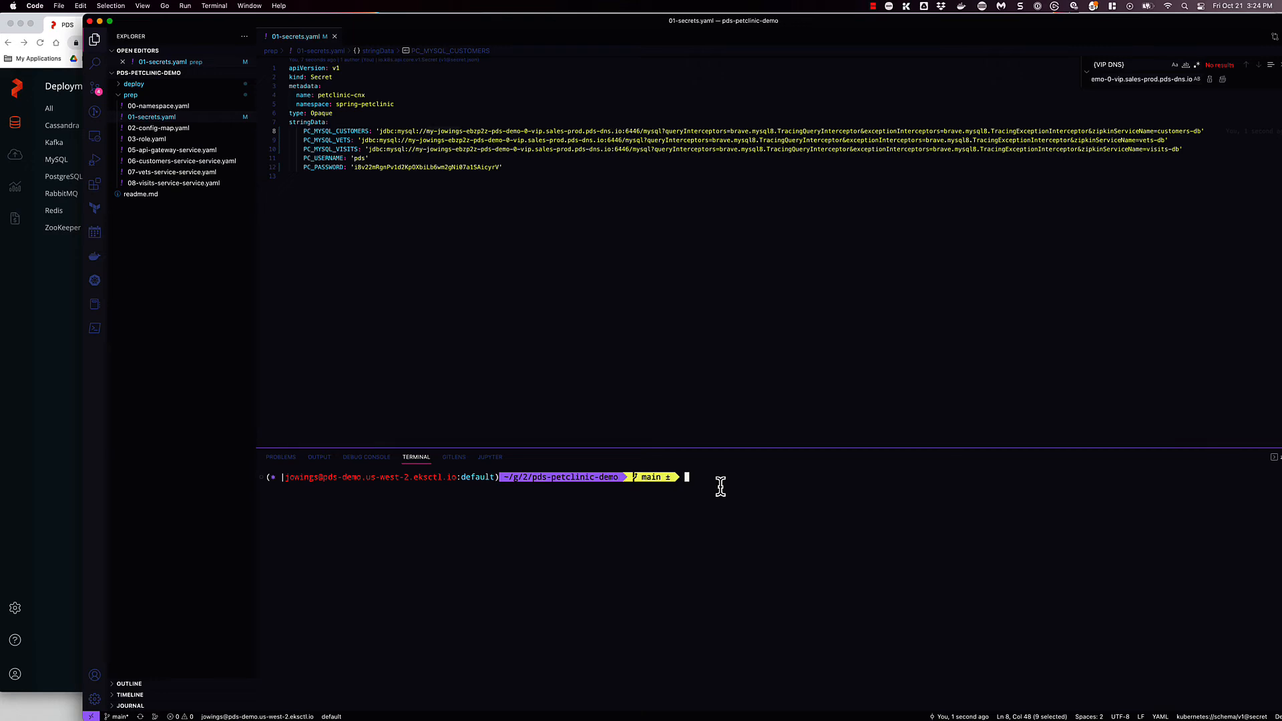
pyautogui.write('k apply -f prep')
pyautogui.press('Return')
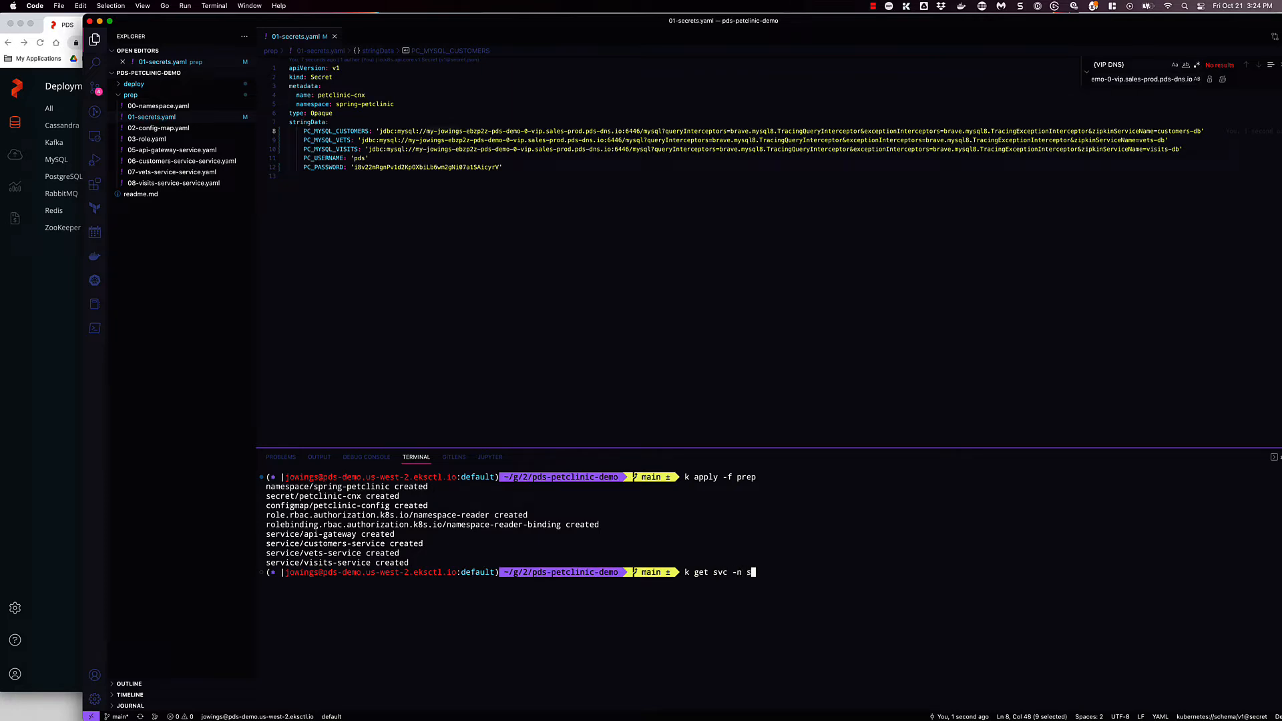
# - List the services in the spring-petclinic namespace and open the api-gateway's external address in a new Chrome tab
pyautogui.press('Tab')
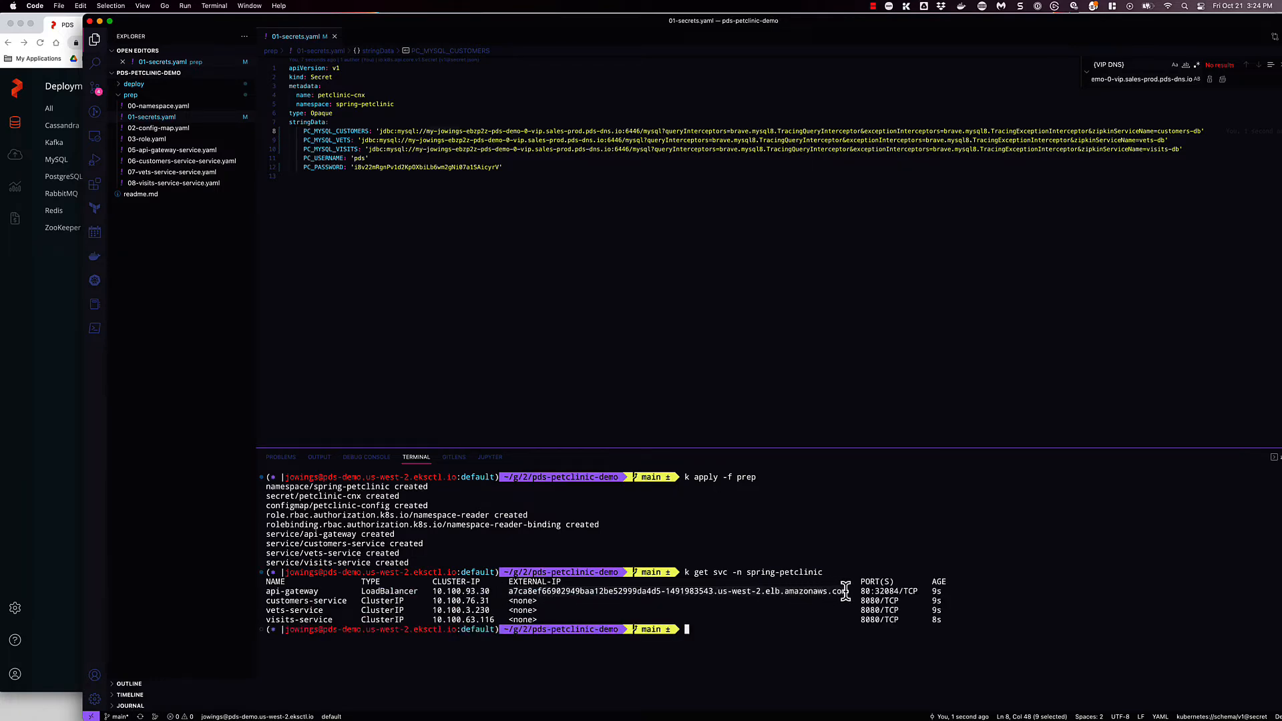
pyautogui.click(67, 461)
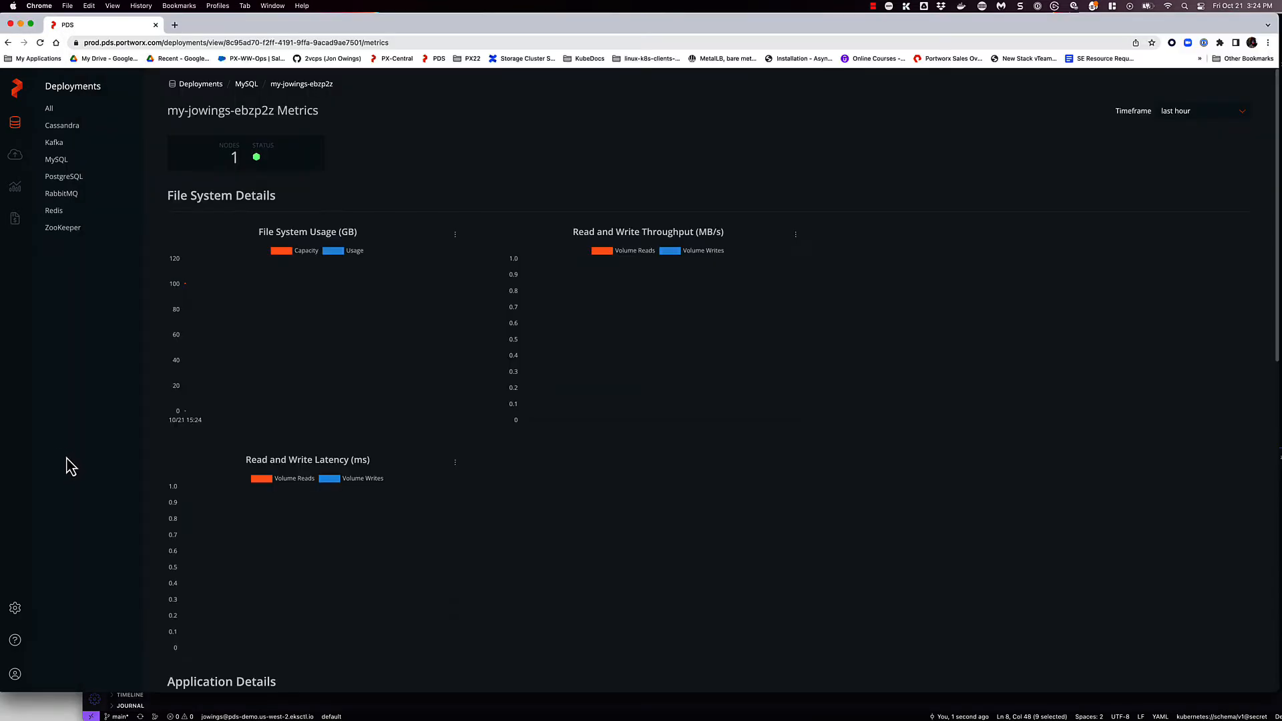
pyautogui.click(175, 25)
pyautogui.write('a7ca8ef66902949baa12be52999da4d5-1491983543.us-west-2.elb.amazonaws.com')
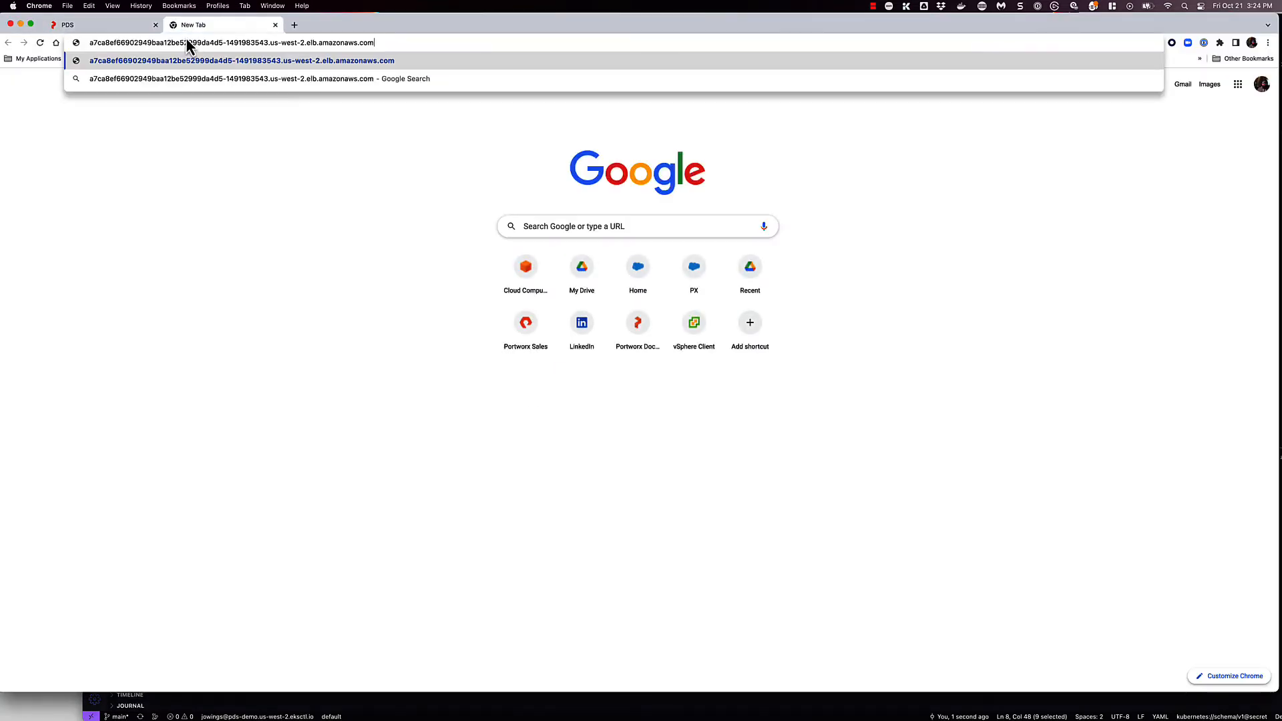
pyautogui.press('Return')
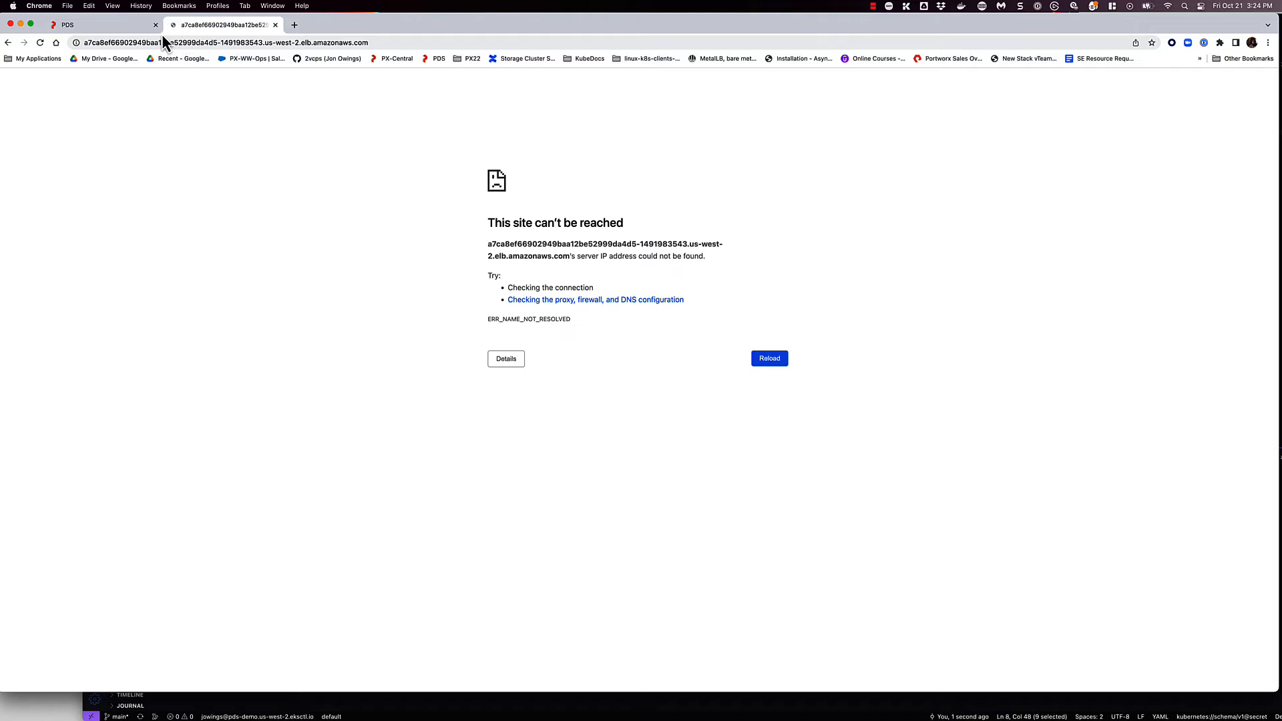
# - Switch to the VS Code terminal, list the pods in the spring-petclinic namespace, and apply the deploy folder with k apply -f deploy
pyautogui.click(127, 26)
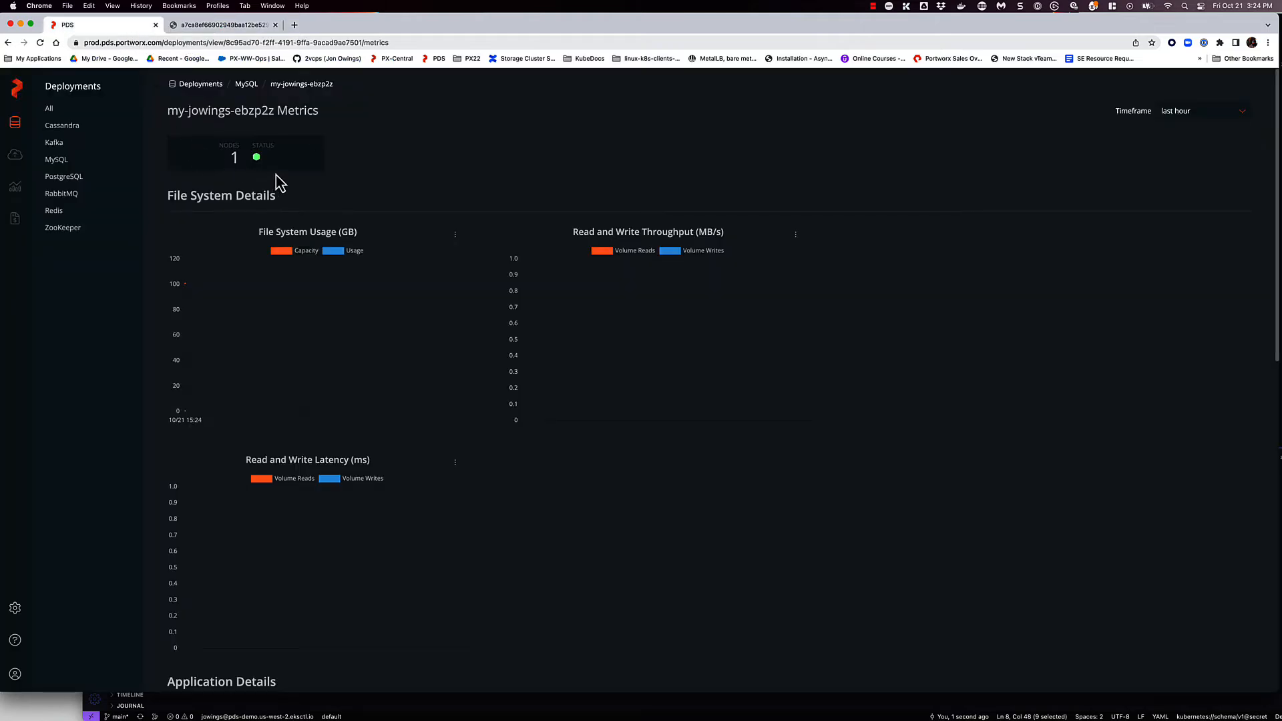
pyautogui.press('super+Tab')
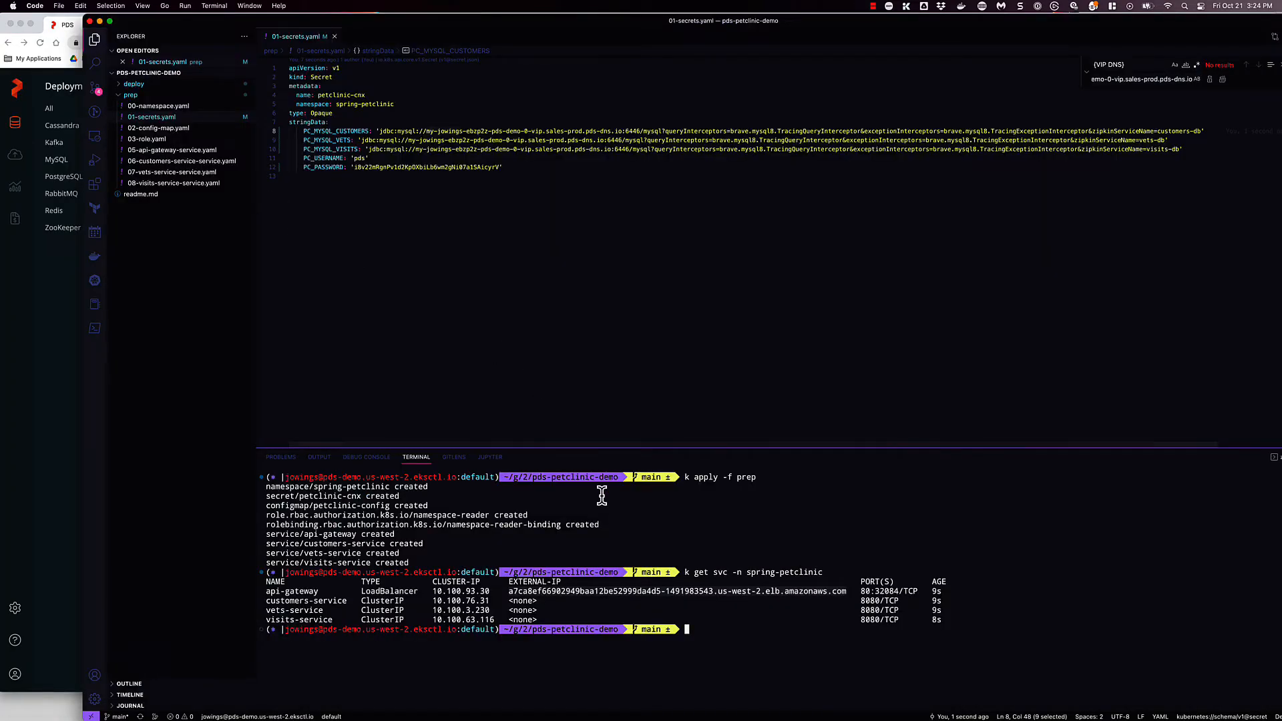
pyautogui.write('k ')
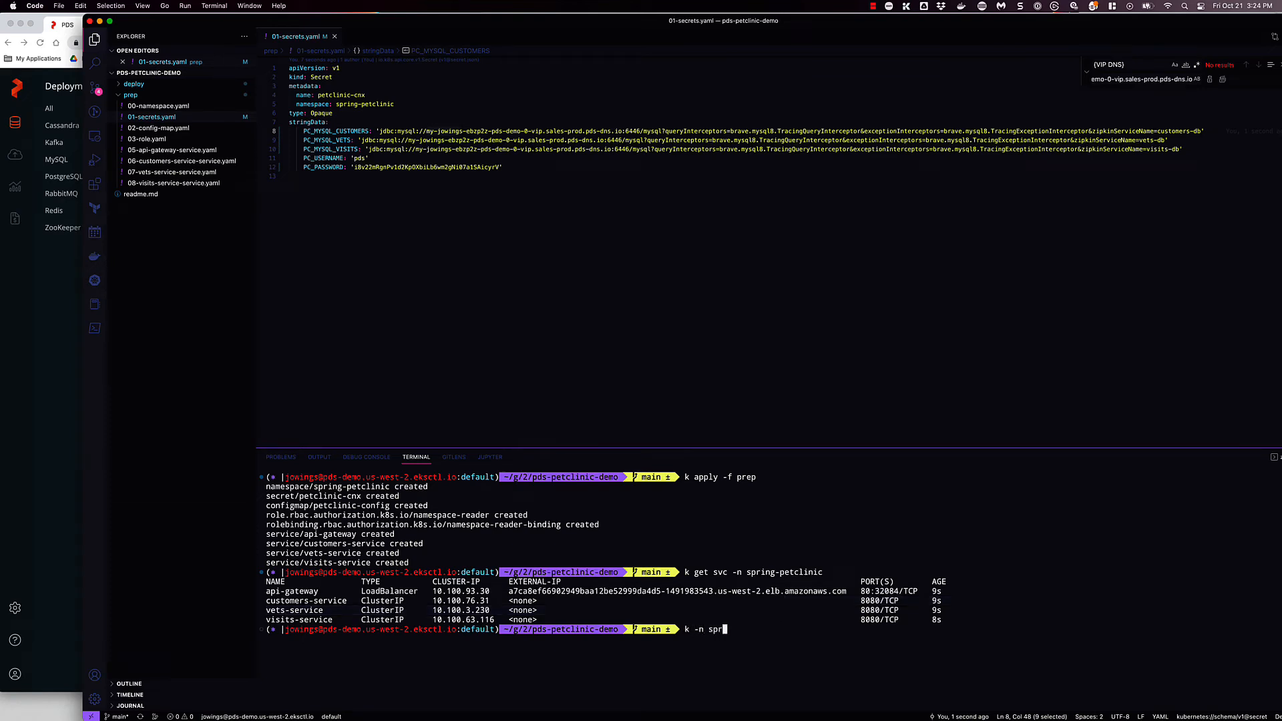
pyautogui.write('-n spr')
pyautogui.press('Tab')
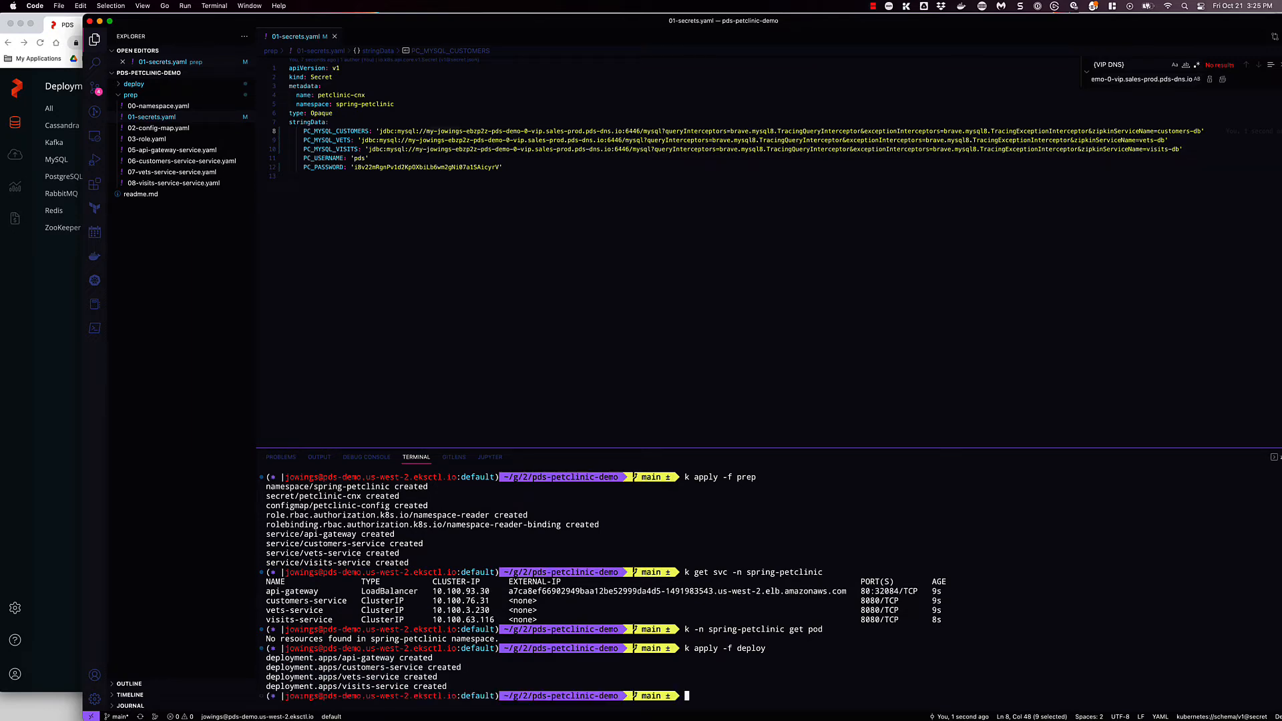
# - List the spring-petclinic pods again and watch their status with k -n spring-petclinic get pod -w
pyautogui.press('Up')
pyautogui.press('Up')
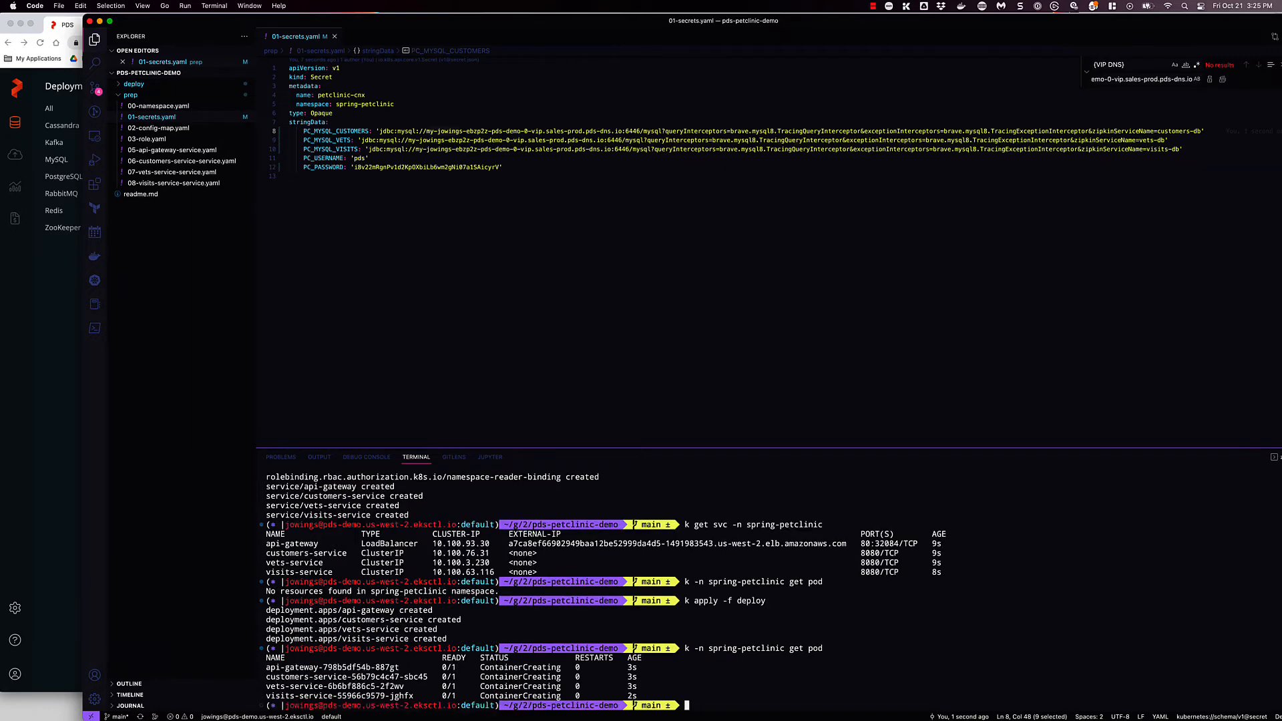
pyautogui.press('Up')
pyautogui.write('-w')
pyautogui.press('Return')
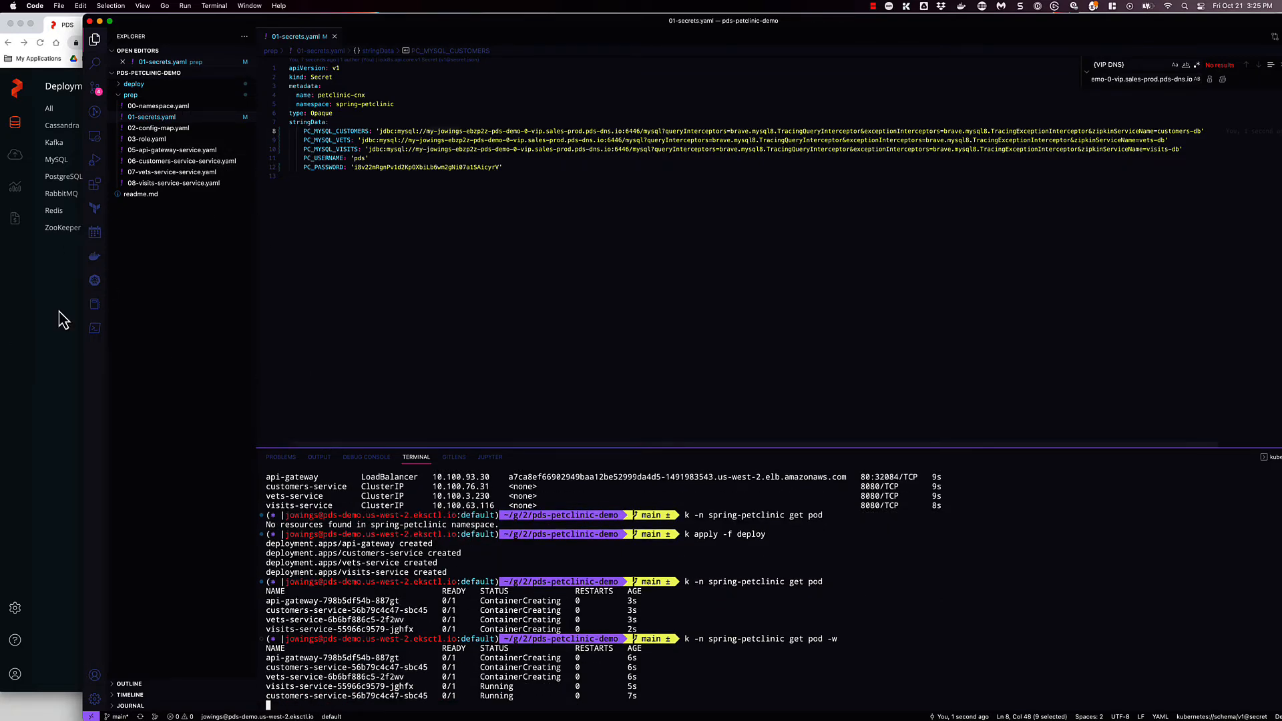
# - Switch to Chrome and open the details of the PostgreSQL deployment running on px4fa1
pyautogui.click(39, 334)
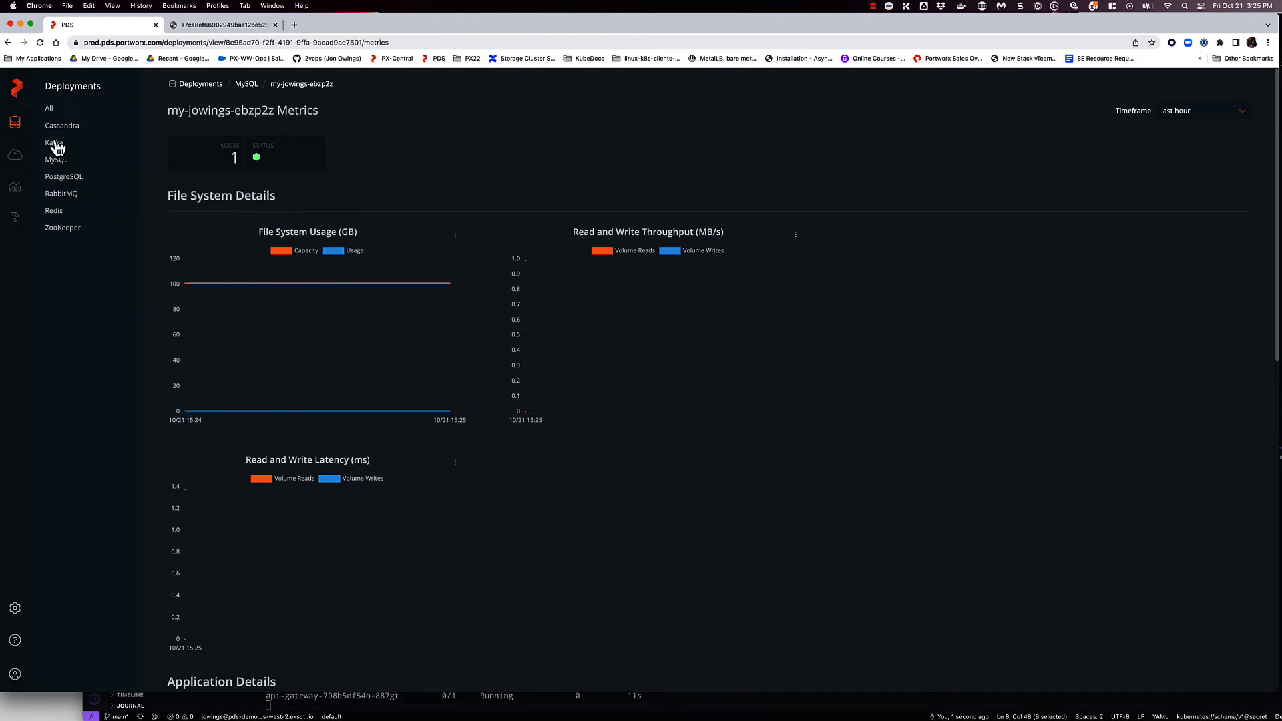
pyautogui.click(62, 179)
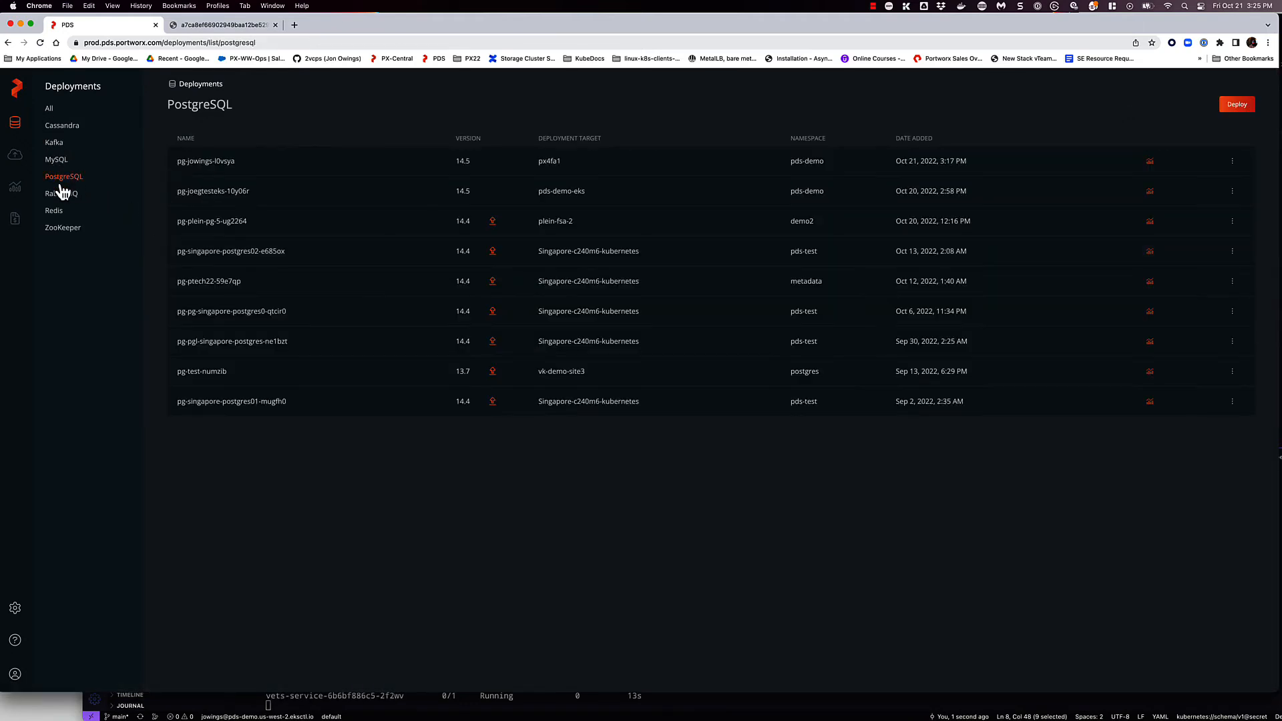
pyautogui.click(235, 165)
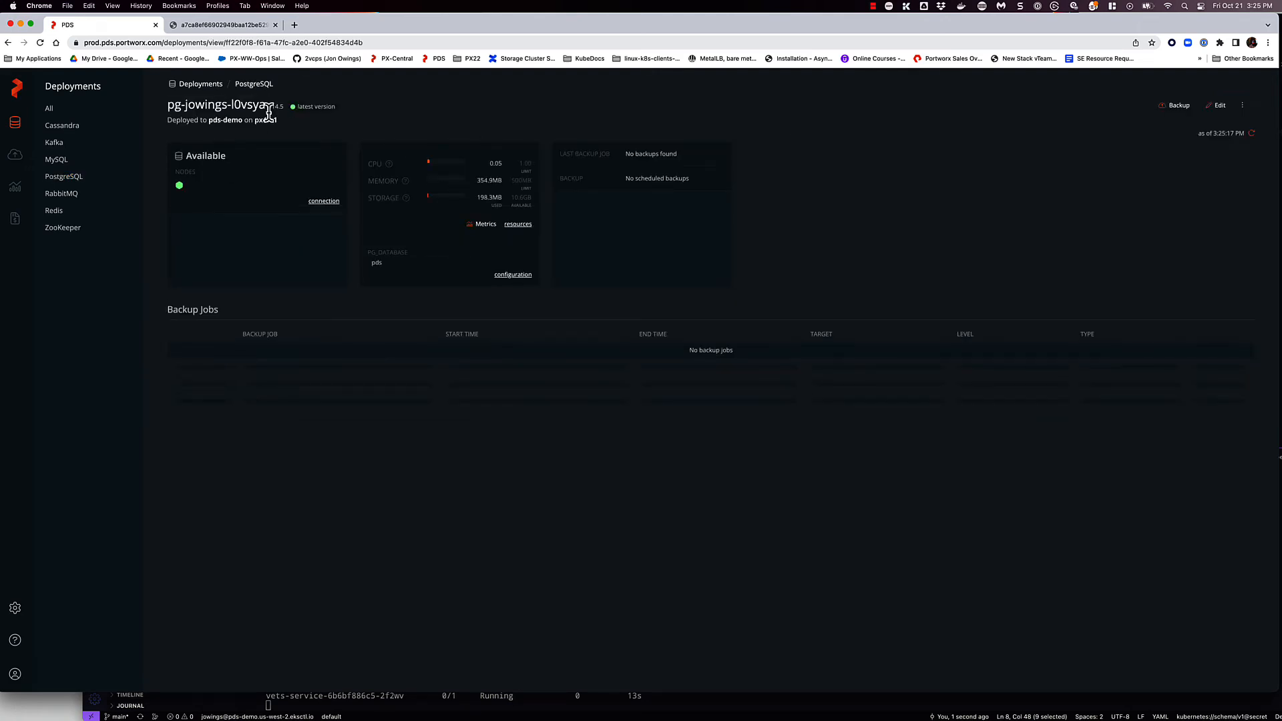
pyautogui.moveTo(181, 189)
# - Open the MySQL deployment's metrics and examine the Application Details charts
pyautogui.click(56, 161)
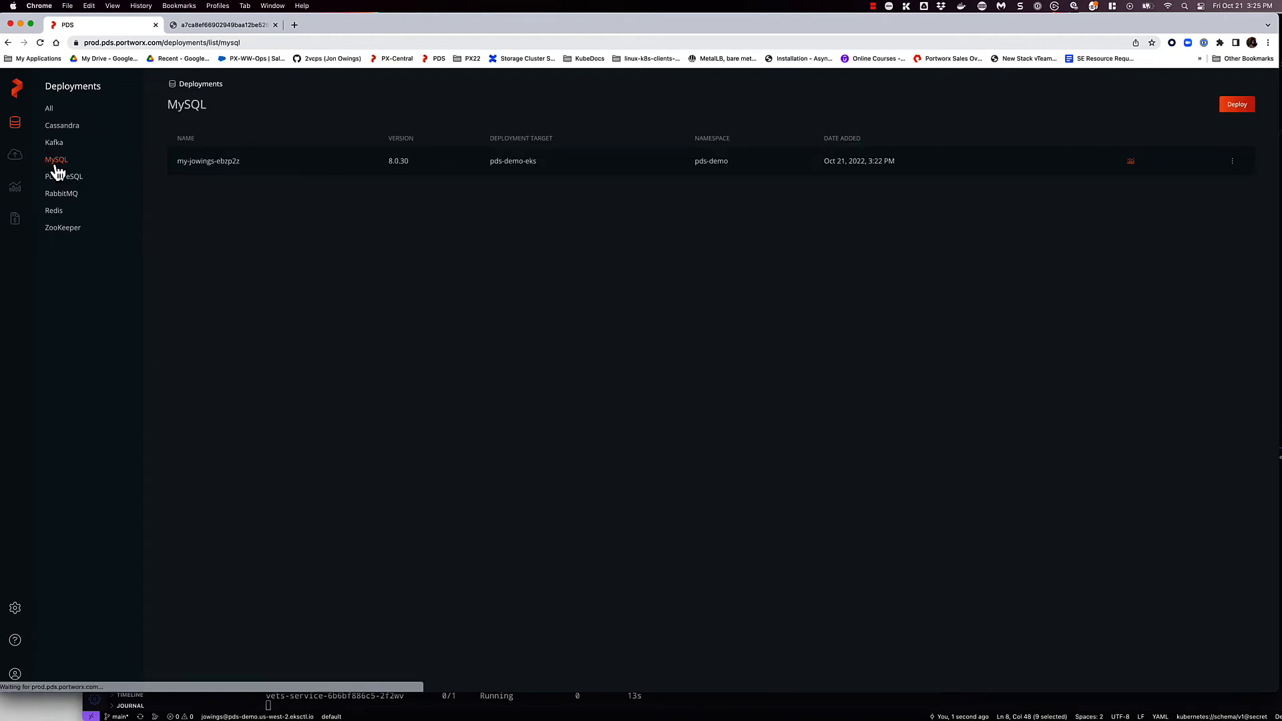
pyautogui.click(266, 169)
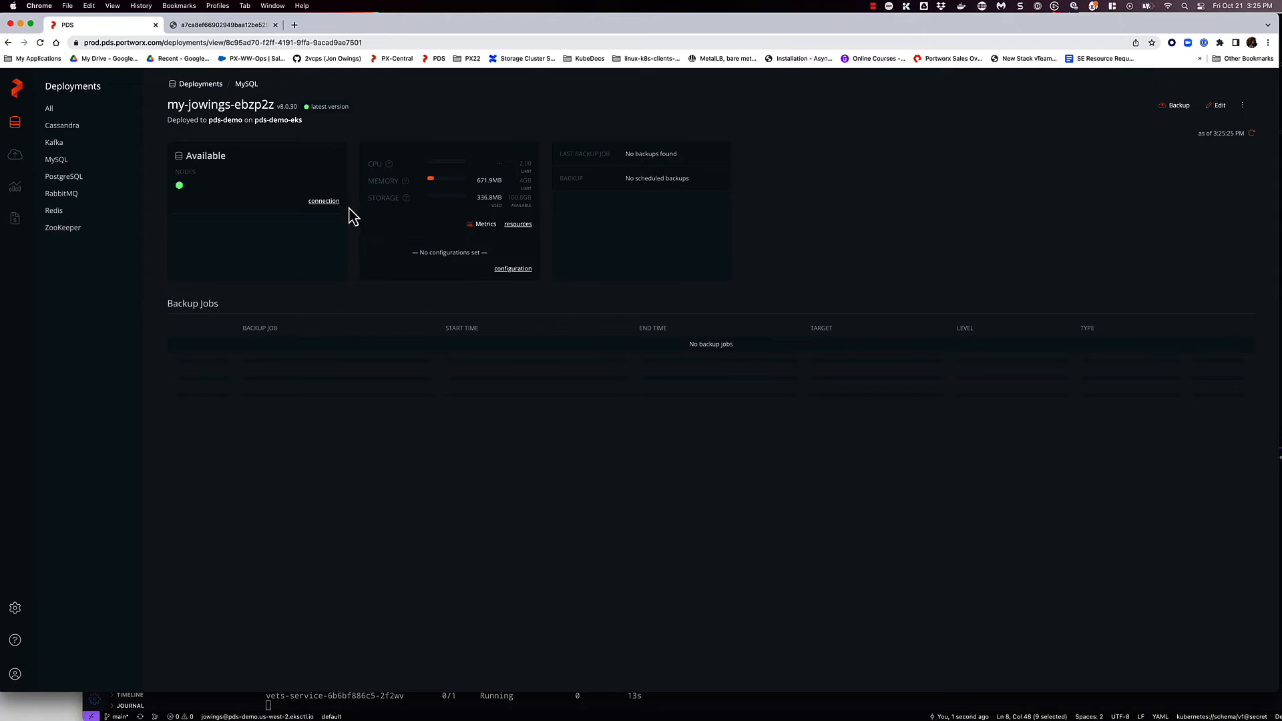
pyautogui.click(480, 227)
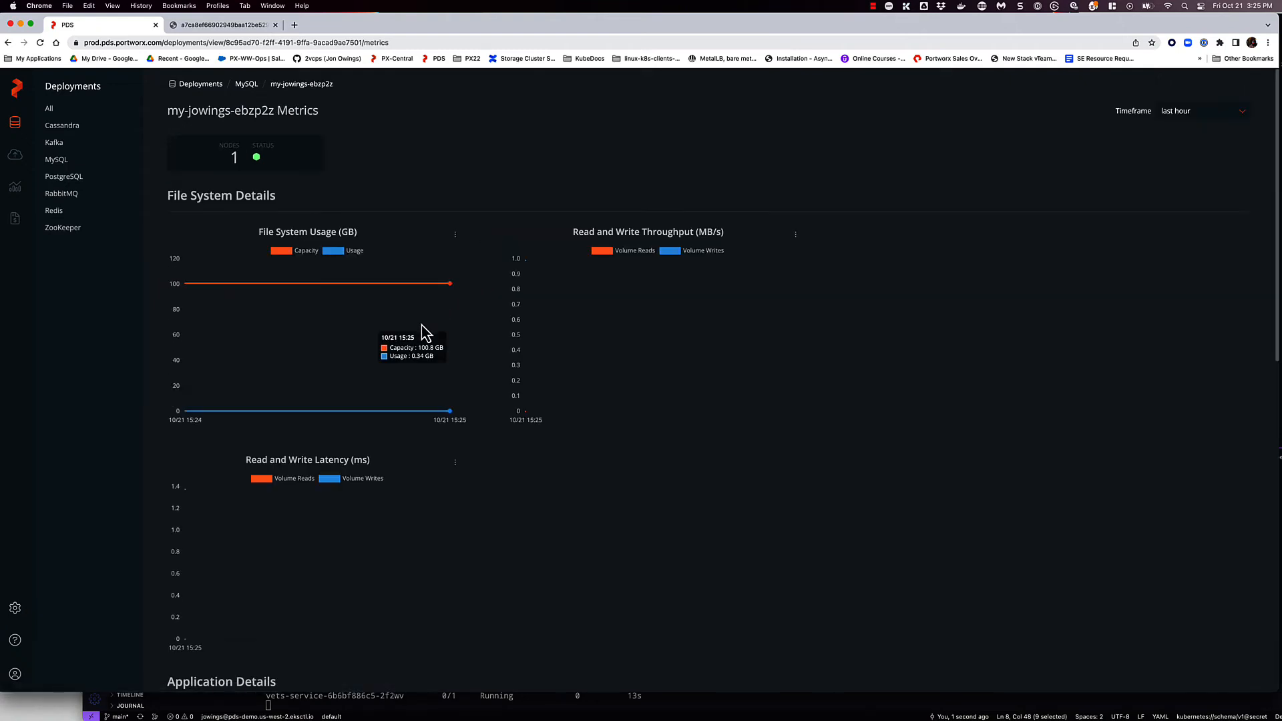
pyautogui.scroll(-7, 421, 432)
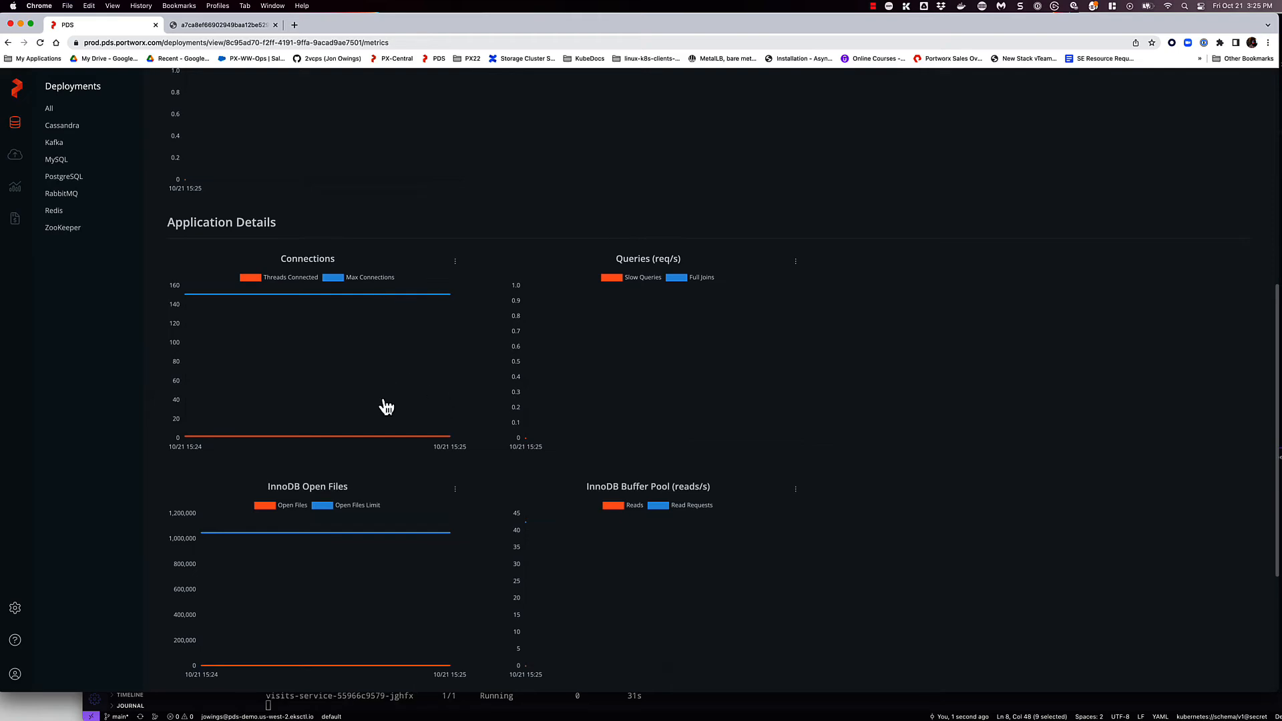
# - Check the watched pods in VS Code, return to Chrome and reload the api-gateway page to load PetClinic
pyautogui.press('super+Tab')
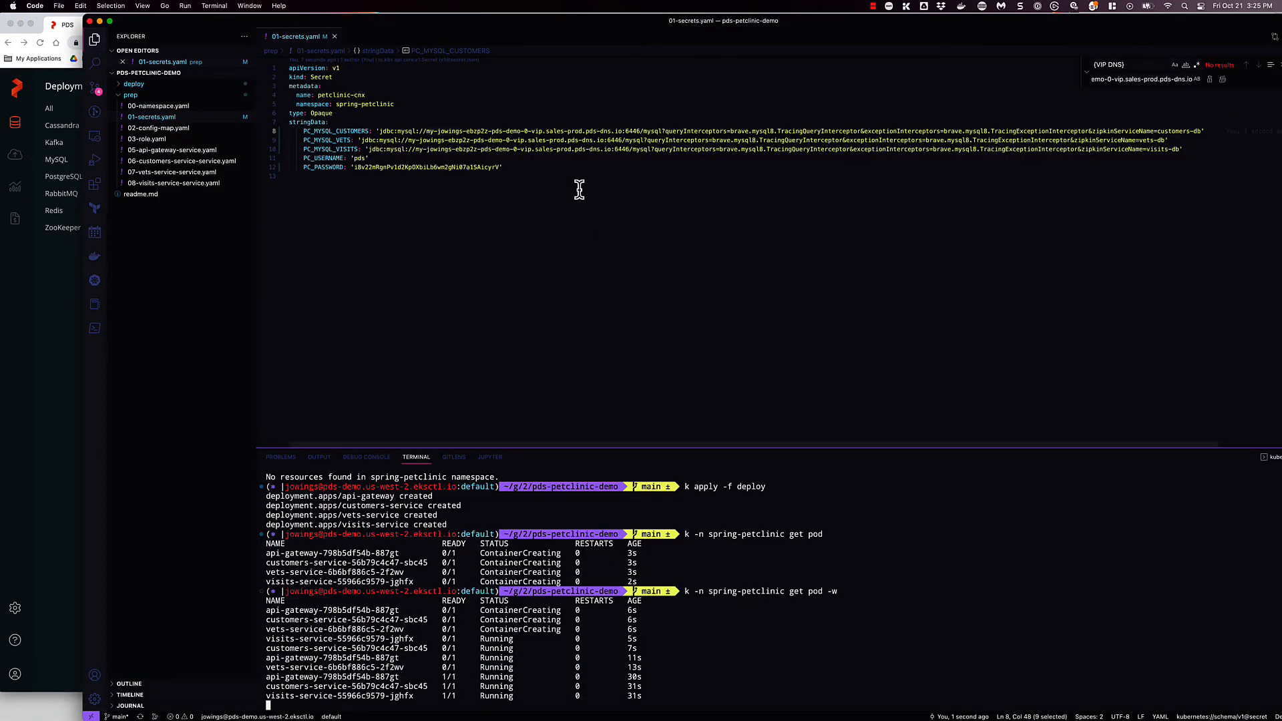
pyautogui.click(56, 422)
pyautogui.click(239, 27)
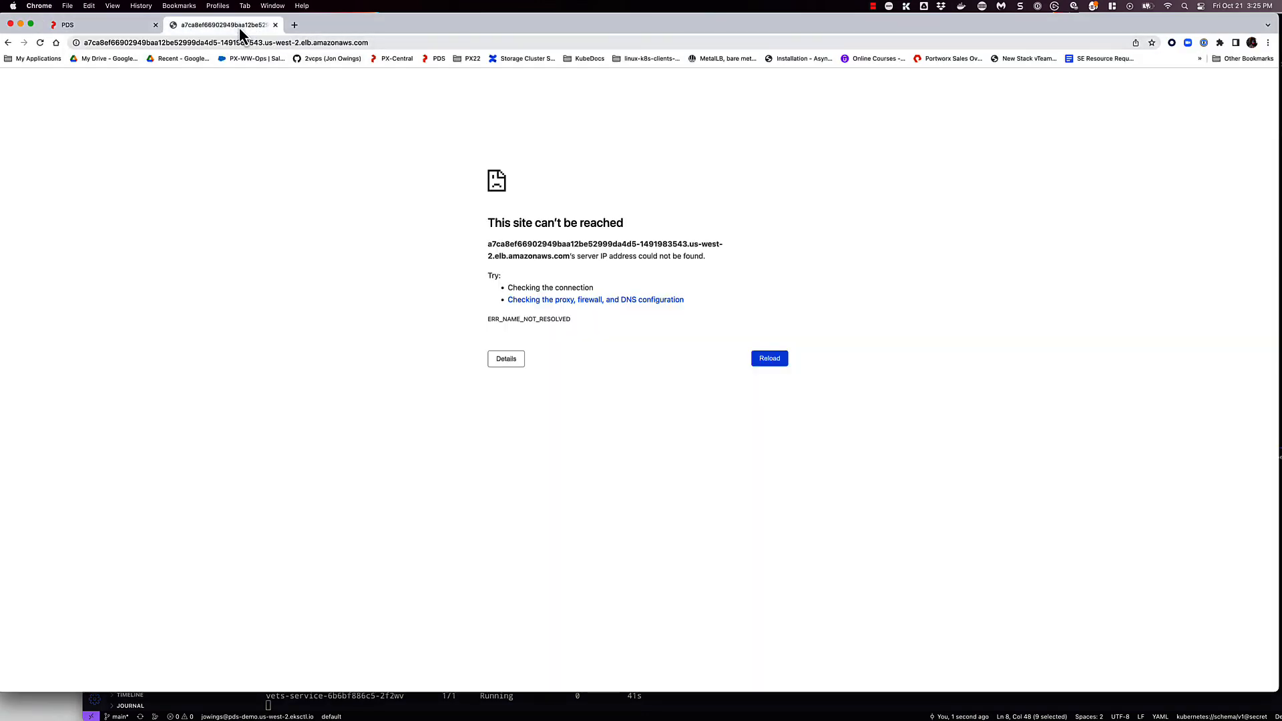
pyautogui.click(38, 43)
# - View PetClinic's list of all owners, the veterinarians list, and the owners list again
pyautogui.click(810, 94)
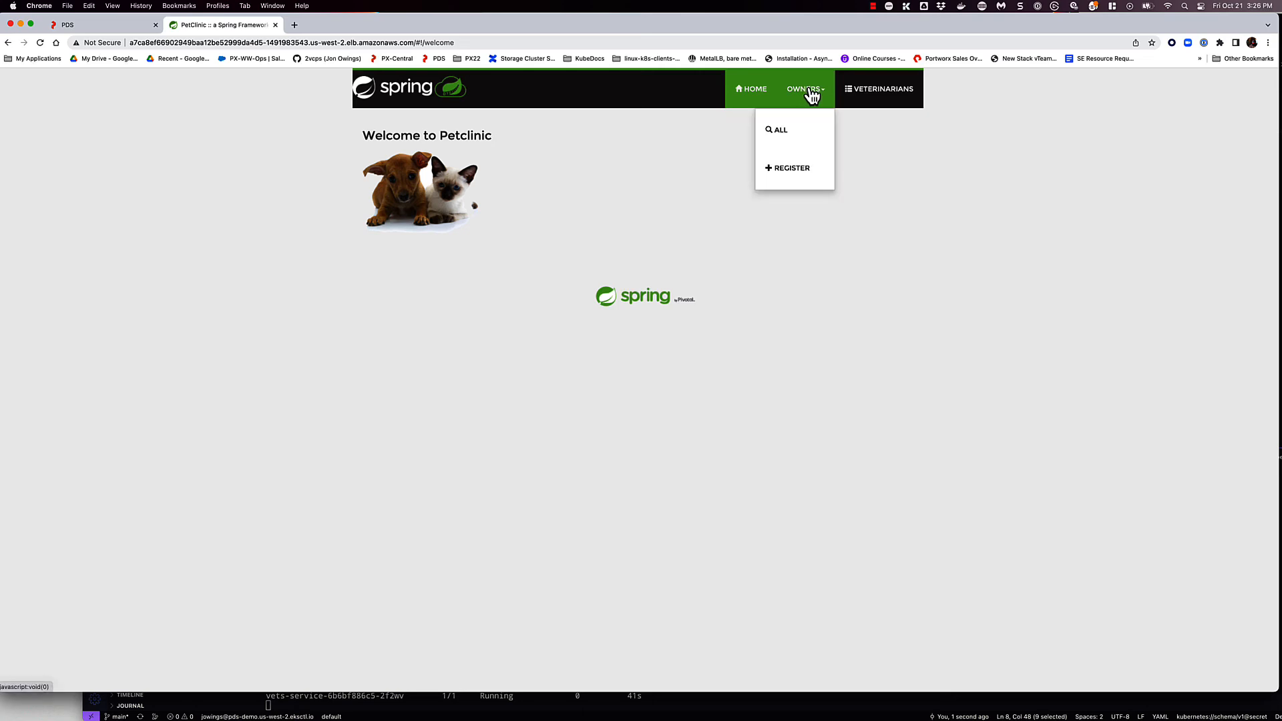
pyautogui.click(780, 129)
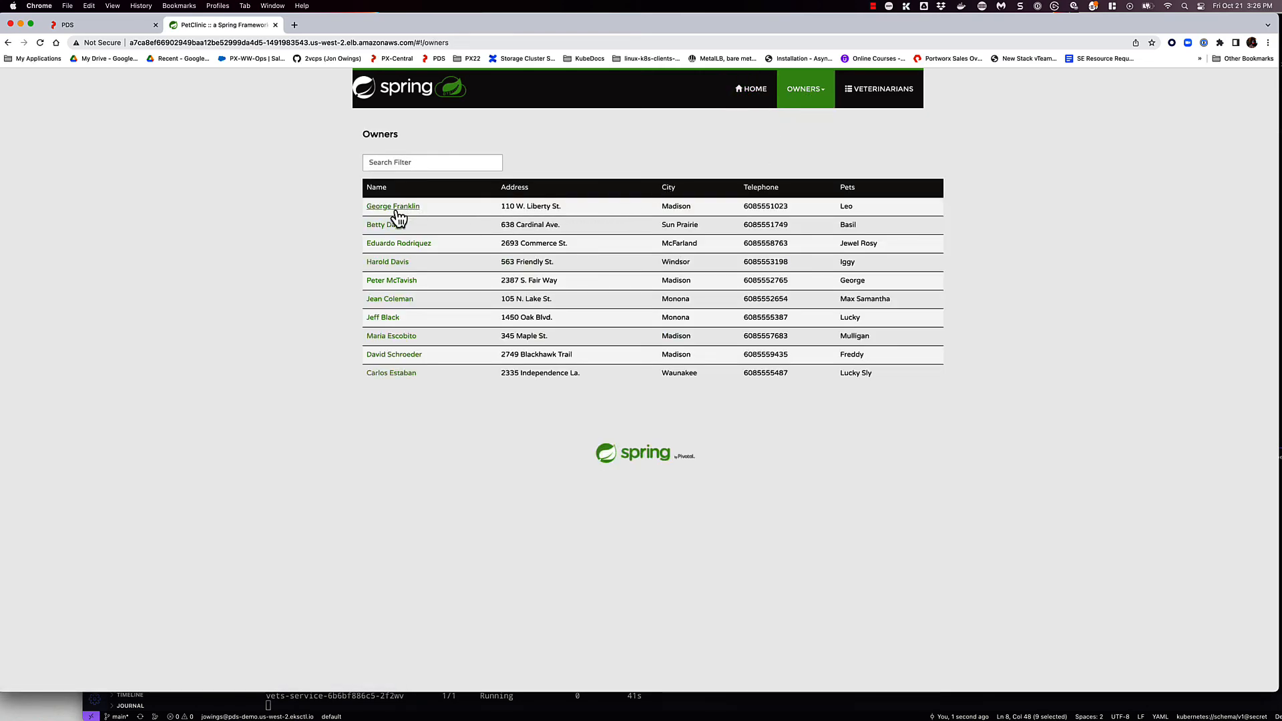
pyautogui.click(873, 93)
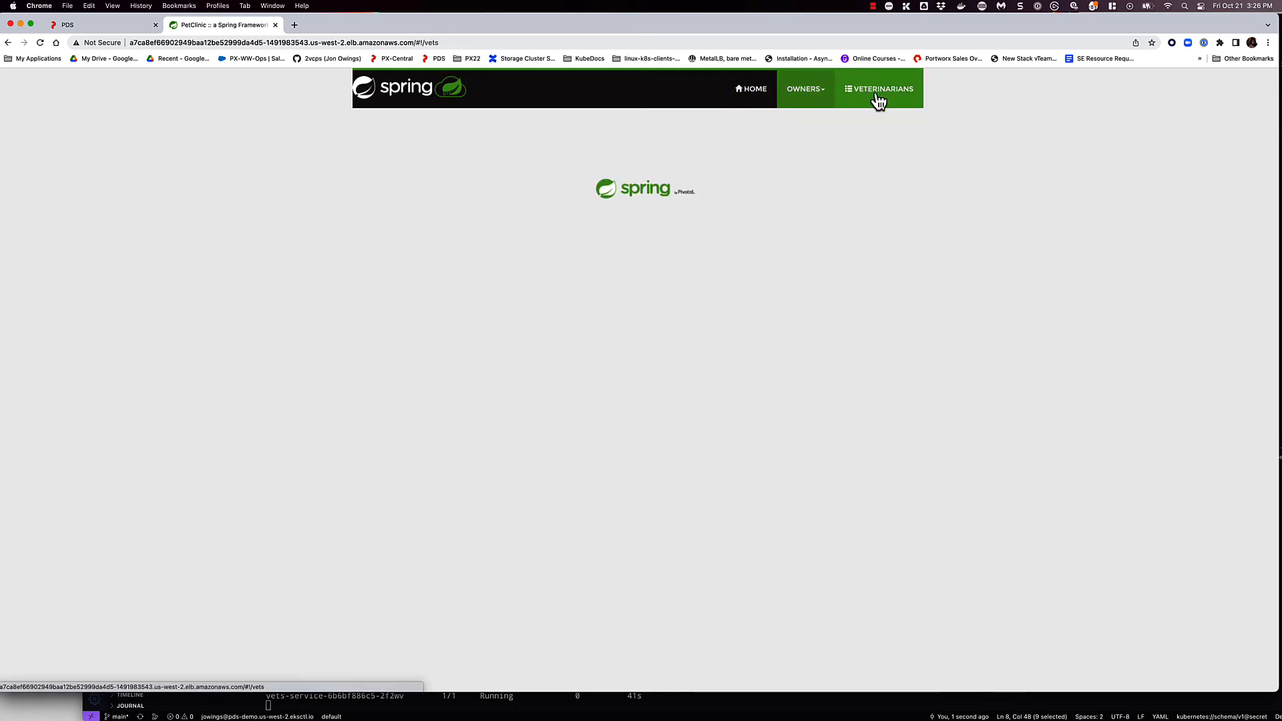
pyautogui.click(804, 94)
pyautogui.click(787, 133)
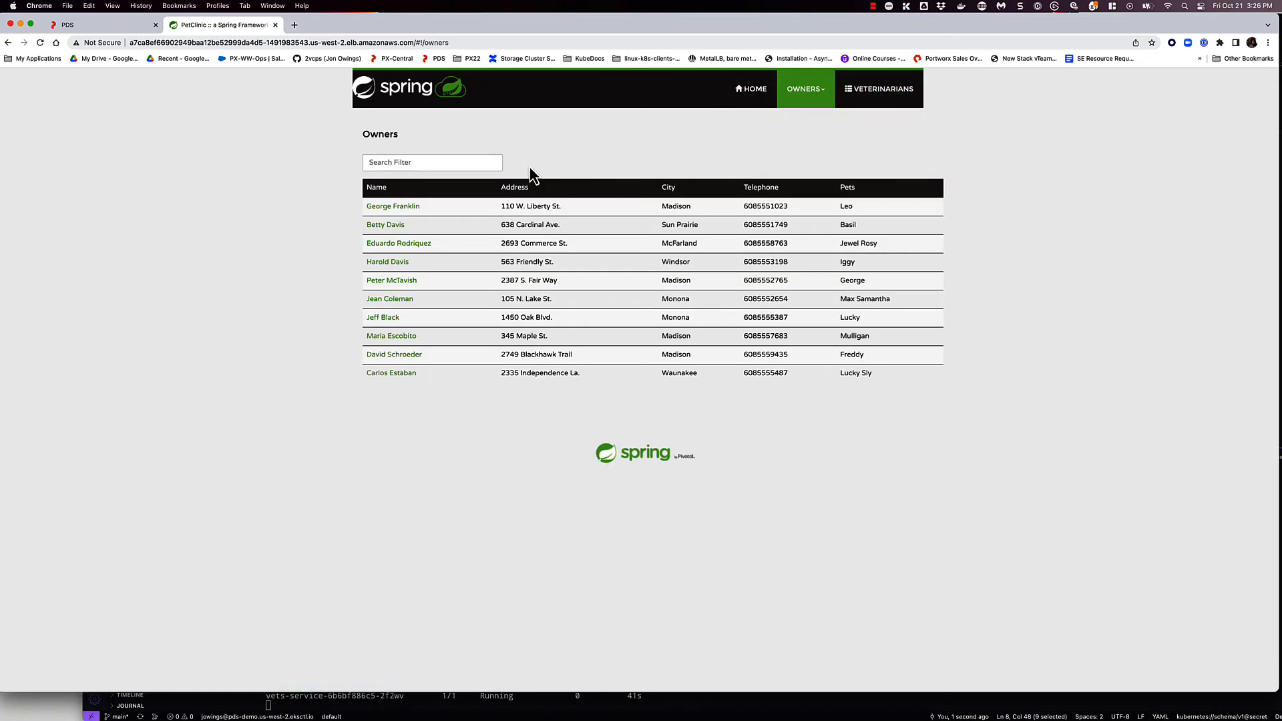
# - Open the owner registration form and enter the new owner's first and last name
pyautogui.click(809, 93)
pyautogui.click(790, 165)
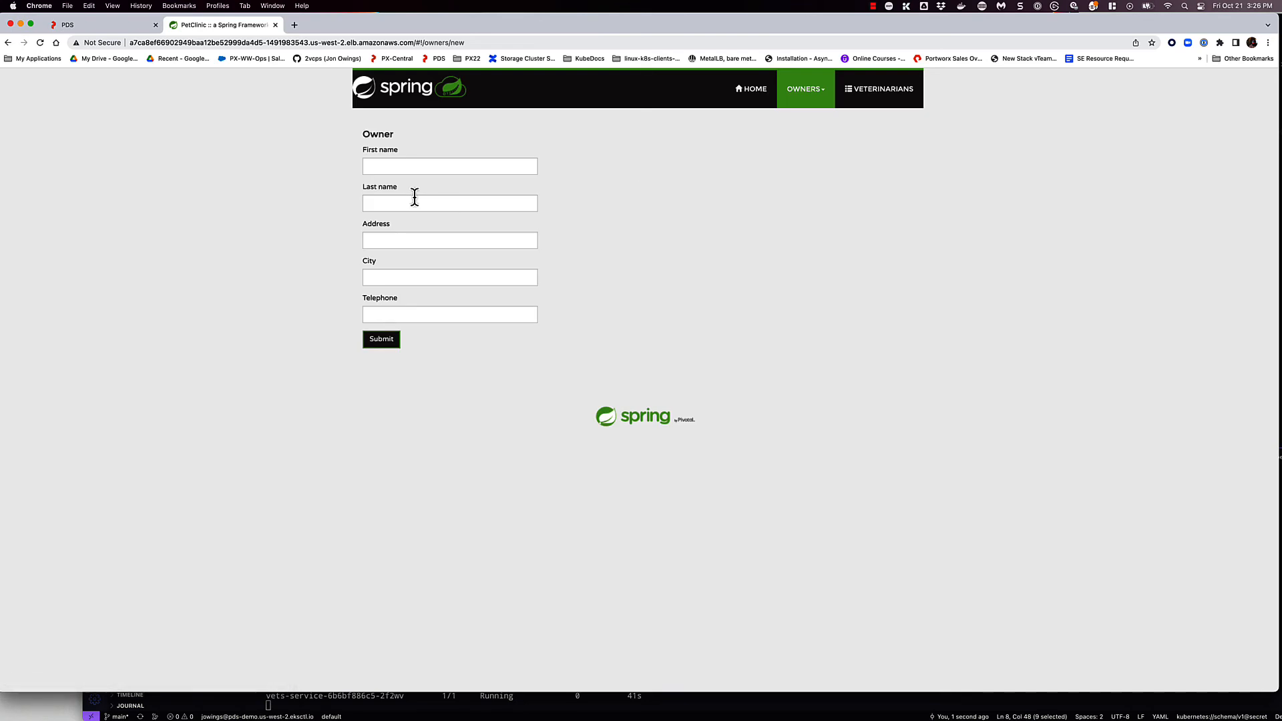
pyautogui.click(406, 169)
pyautogui.write('De')
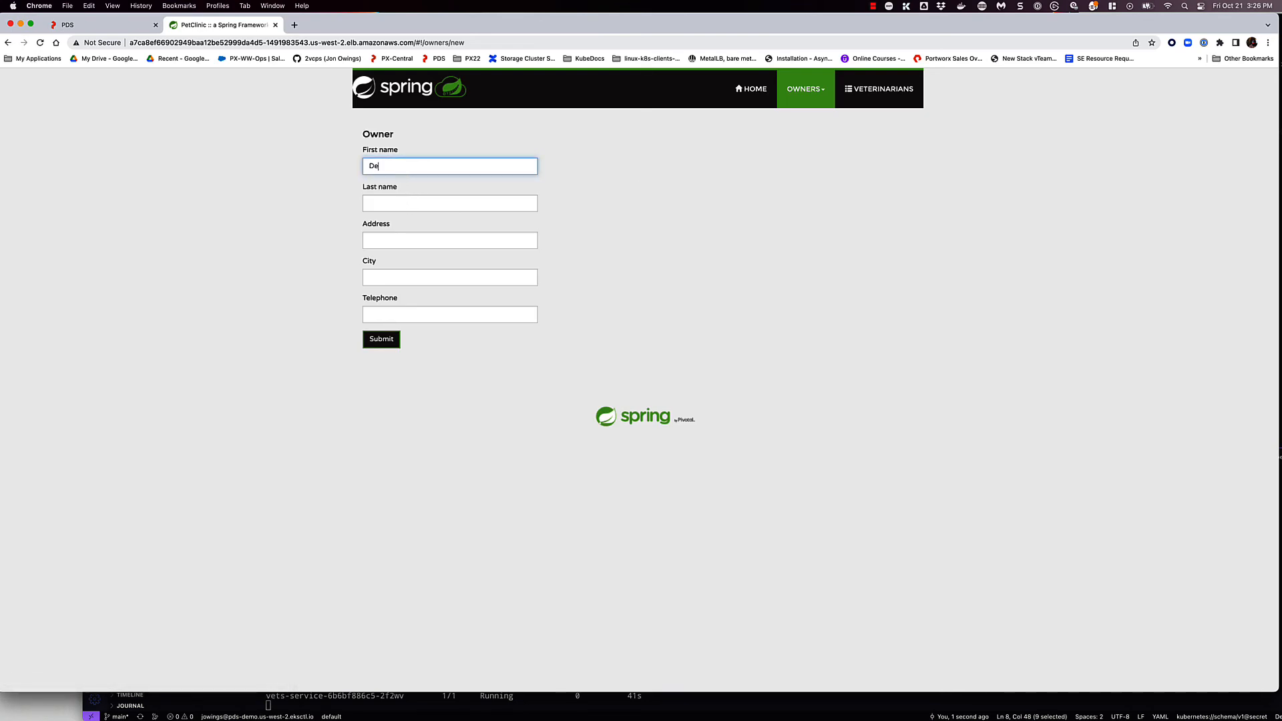
pyautogui.write('mo')
pyautogui.press('Tab')
pyautogui.write('SQ')
pyautogui.hotkey('shift', 'Tab')
pyautogui.write('L')
pyautogui.press('Tab')
# - Fill in the new owner's address and telephone, set the city to asdf33, and submit the registration
pyautogui.click(430, 240)
pyautogui.write('ase')
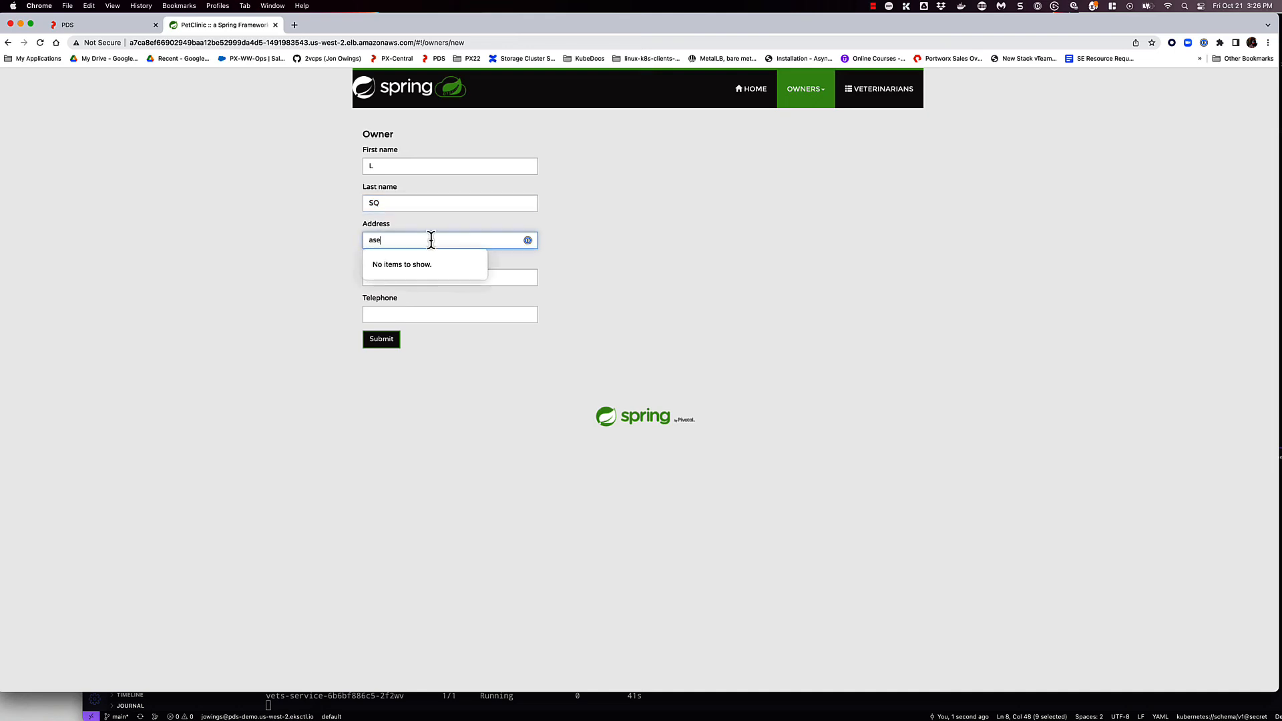
pyautogui.click(401, 274)
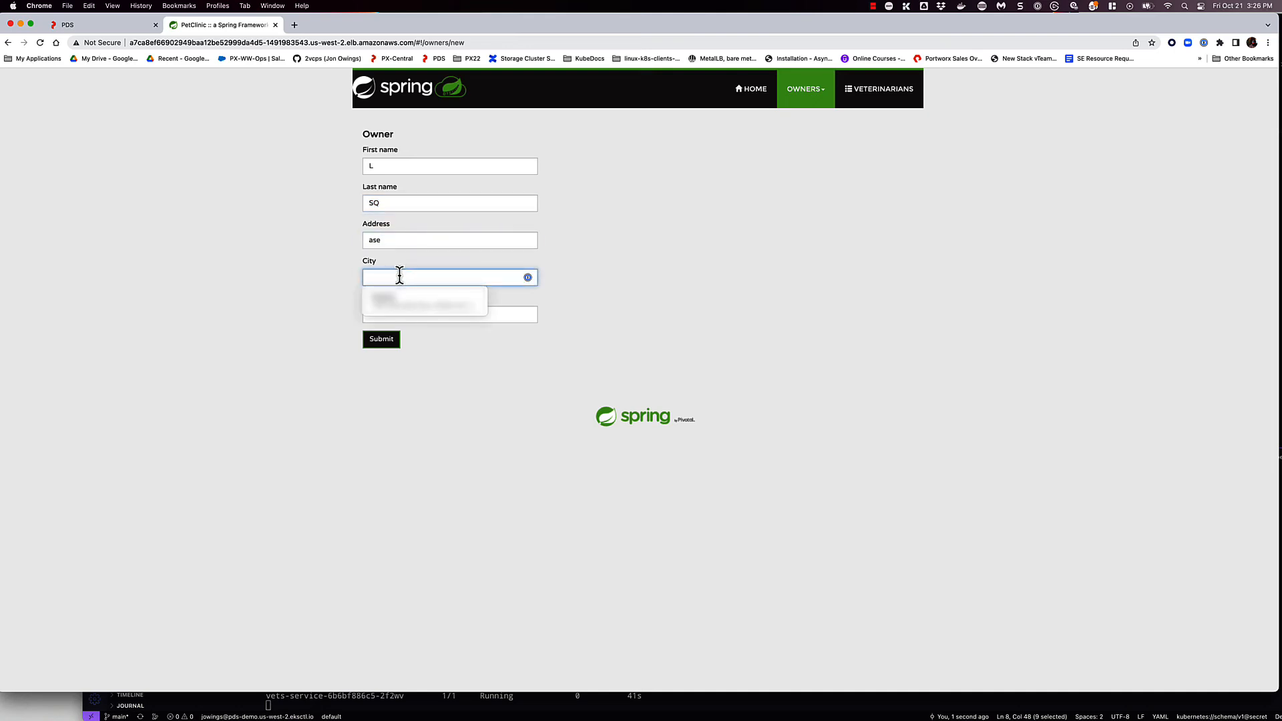
pyautogui.write('asdf33')
pyautogui.click(518, 314)
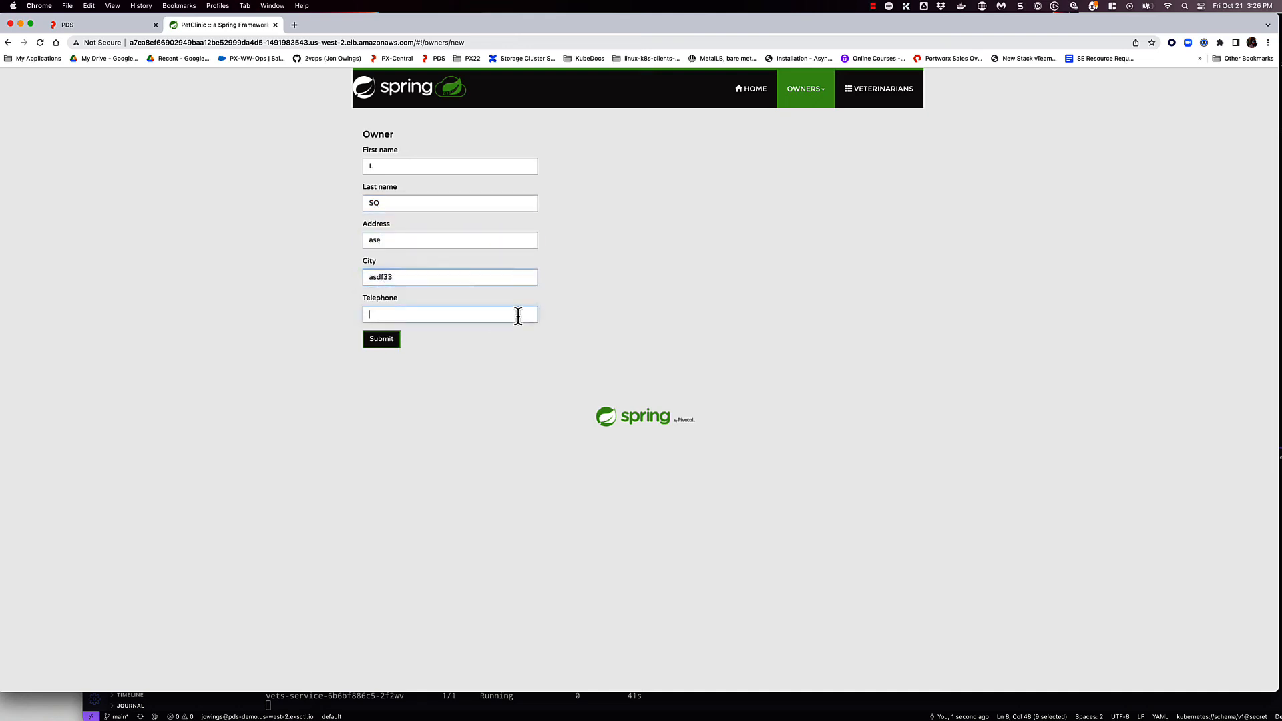
pyautogui.write('123432')
pyautogui.click(382, 342)
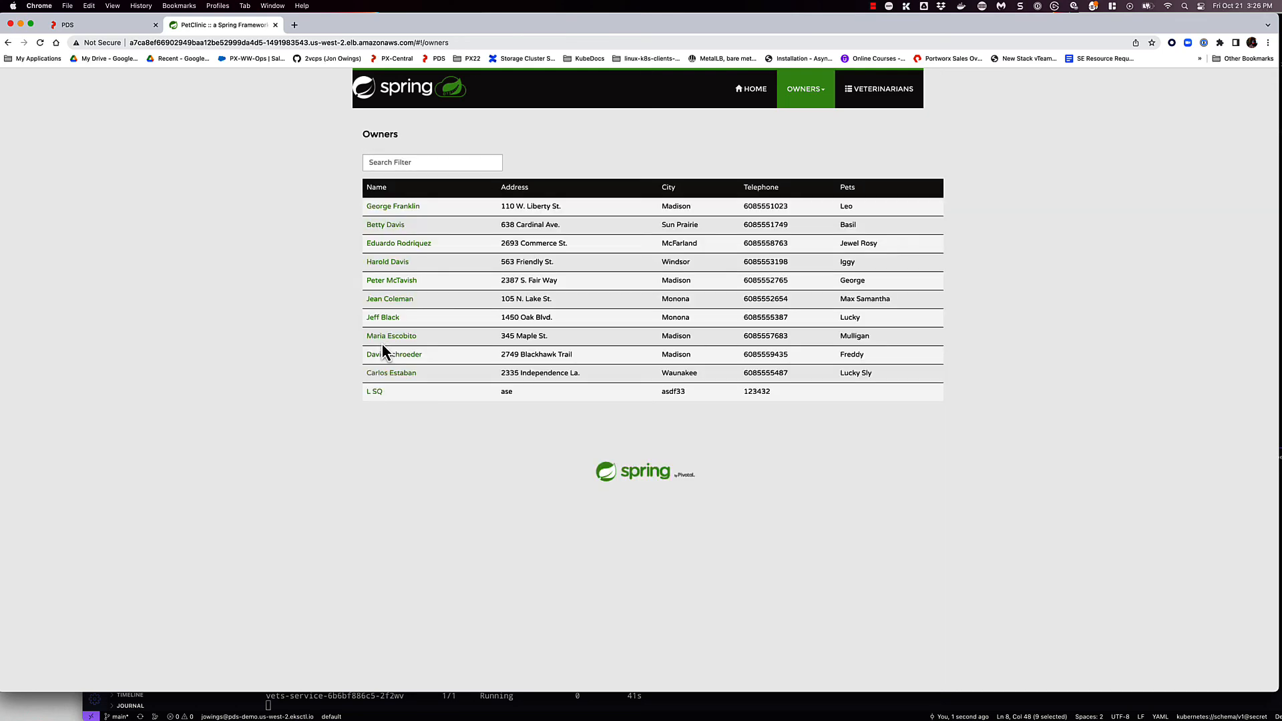
# - Add a cat named asdf to the newly registered owner, pick its birth date from the calendar, and submit it
pyautogui.click(375, 392)
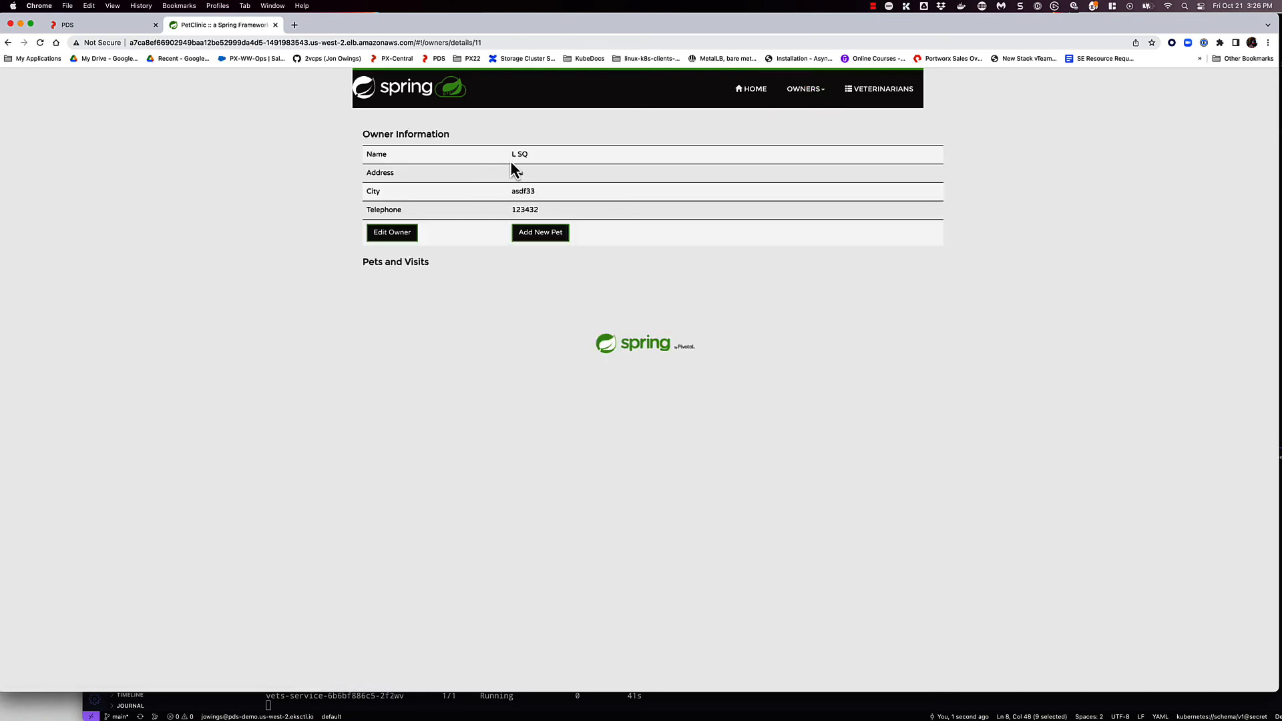
pyautogui.click(540, 234)
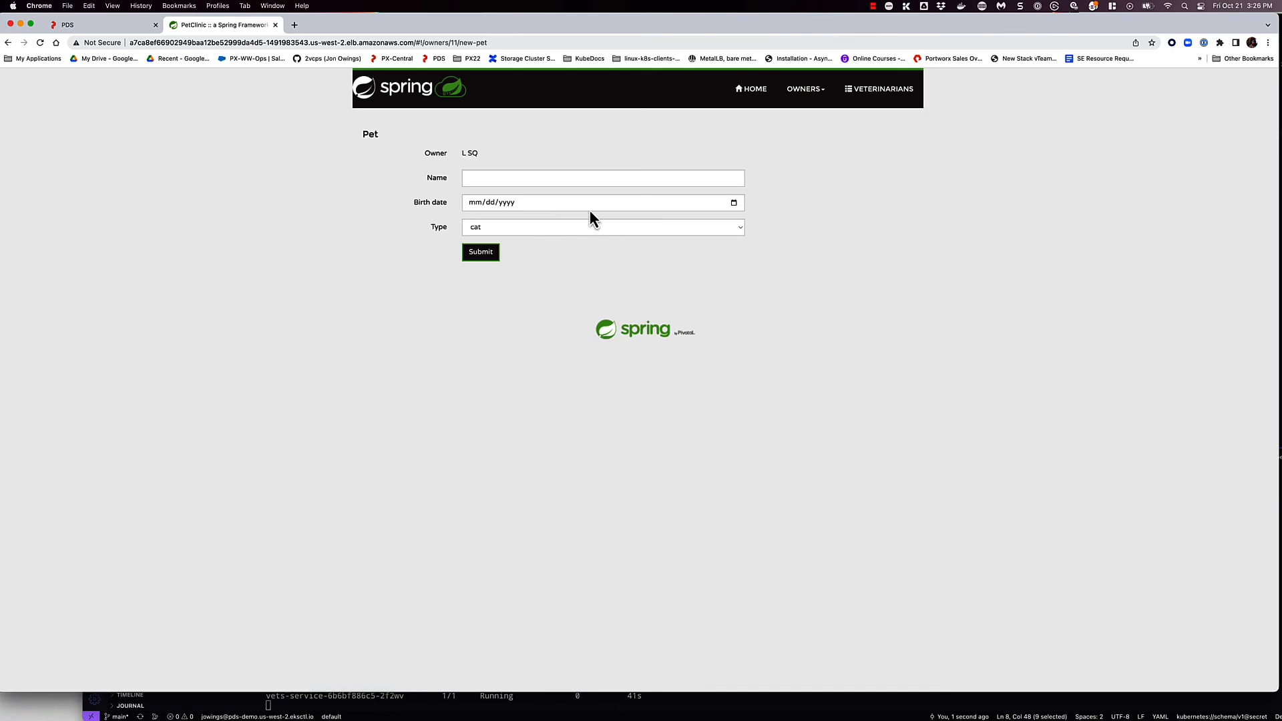
pyautogui.click(510, 178)
pyautogui.write('asdf')
pyautogui.click(520, 202)
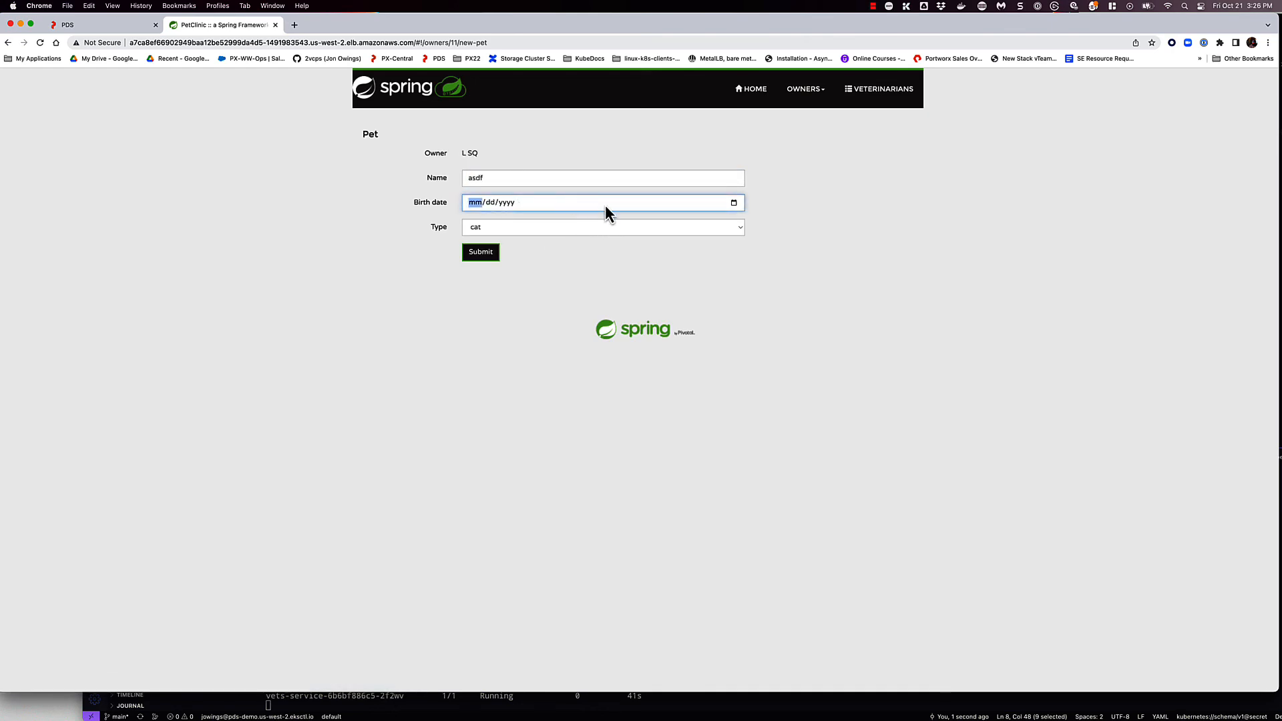
pyautogui.click(733, 202)
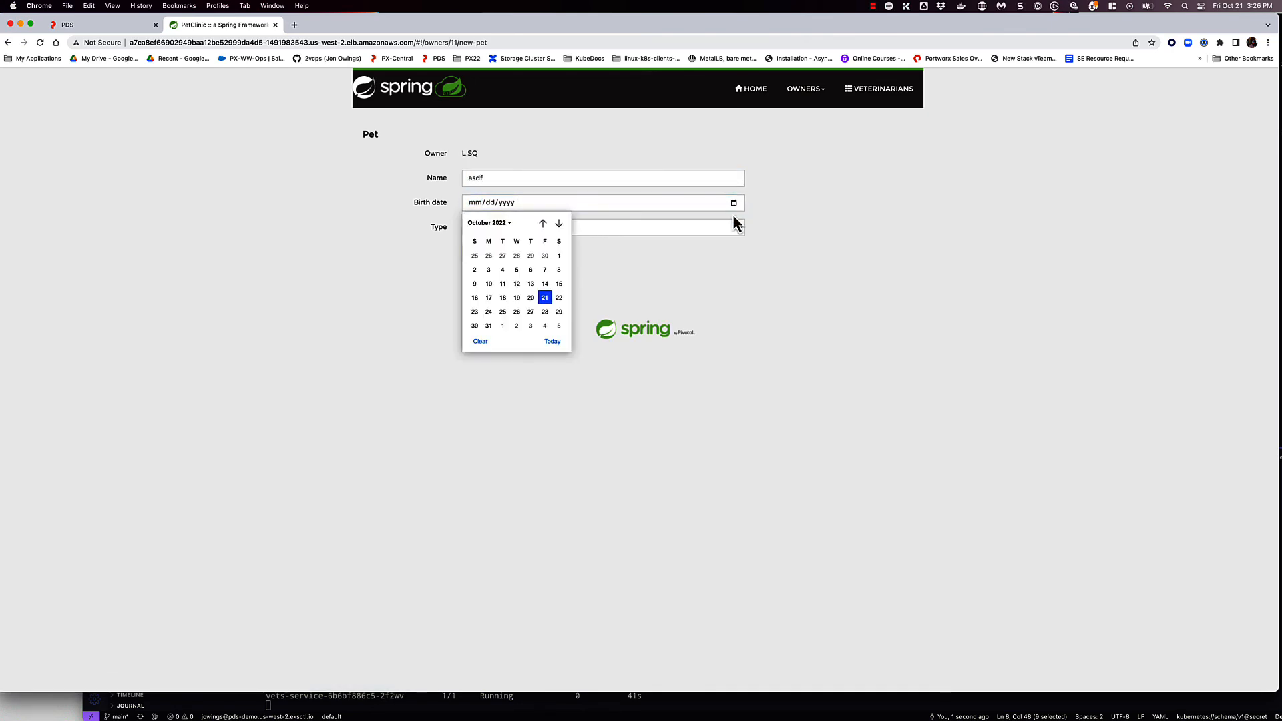
pyautogui.click(556, 253)
pyautogui.click(483, 257)
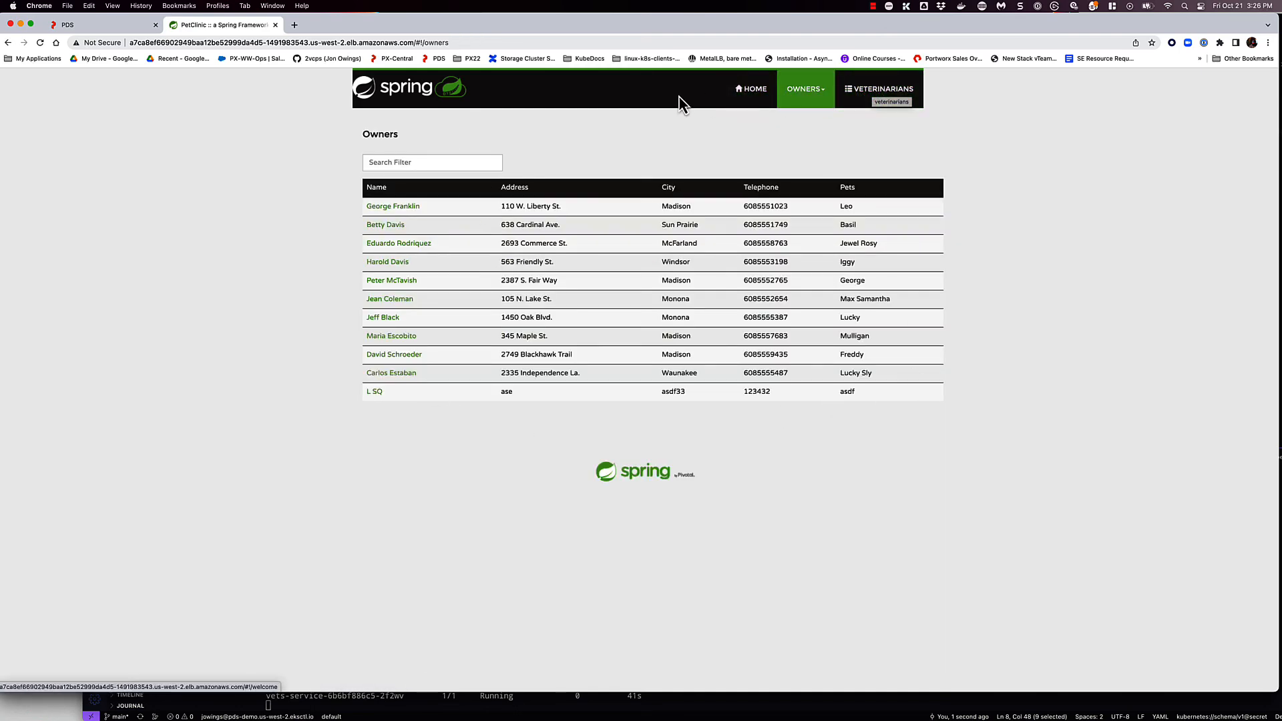
# - Return to the PetClinic home page, reopen the MySQL metrics in PDS and examine the connections, buffer pool, cache and latency charts
pyautogui.click(747, 94)
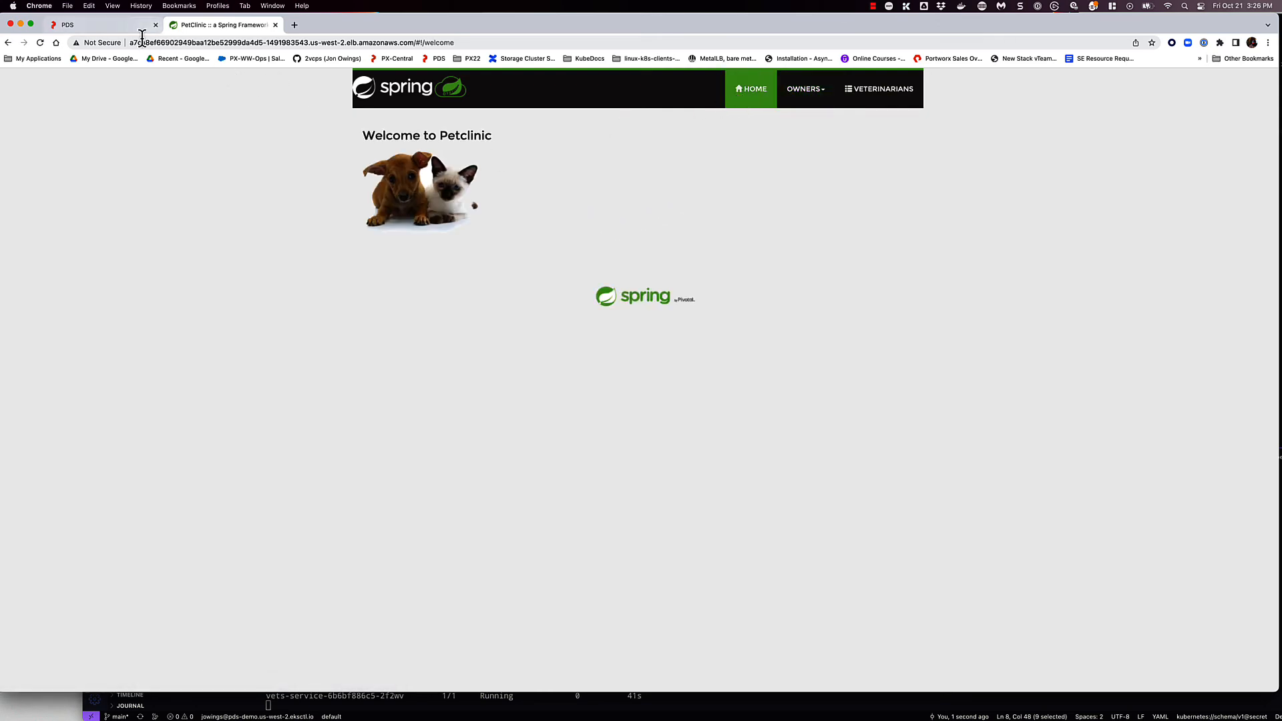
pyautogui.press('super+Tab')
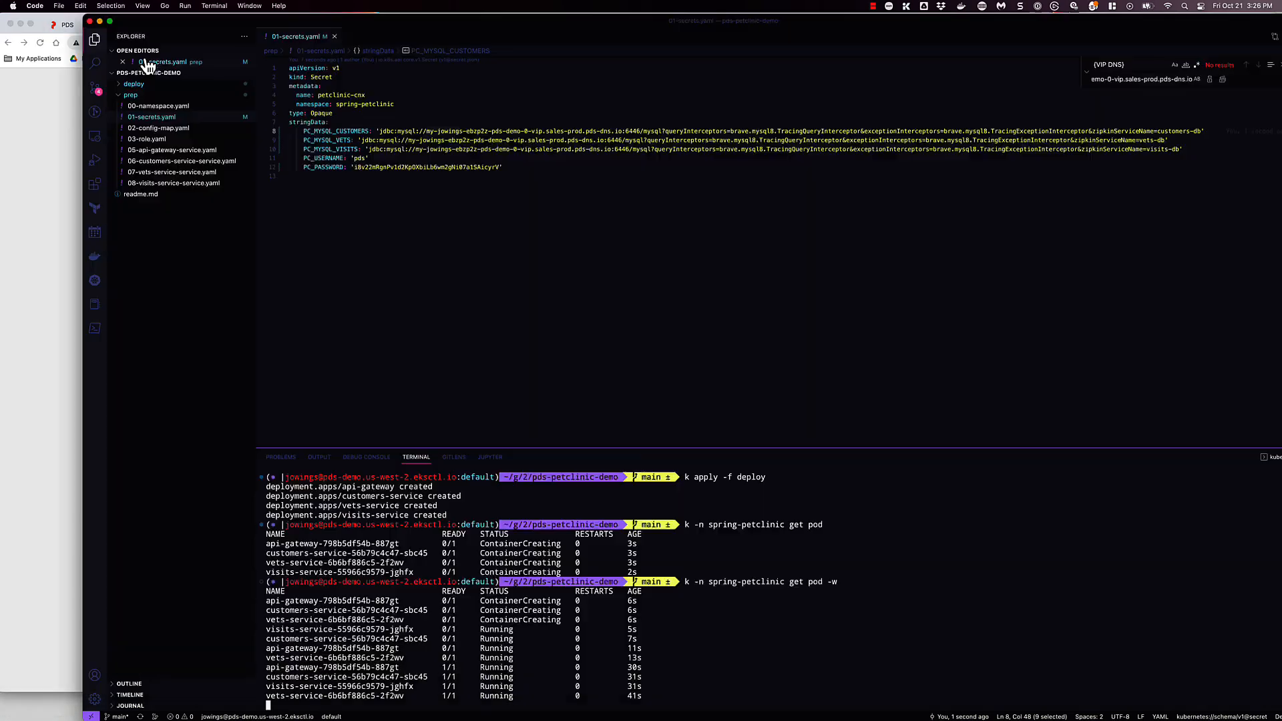
pyautogui.click(58, 345)
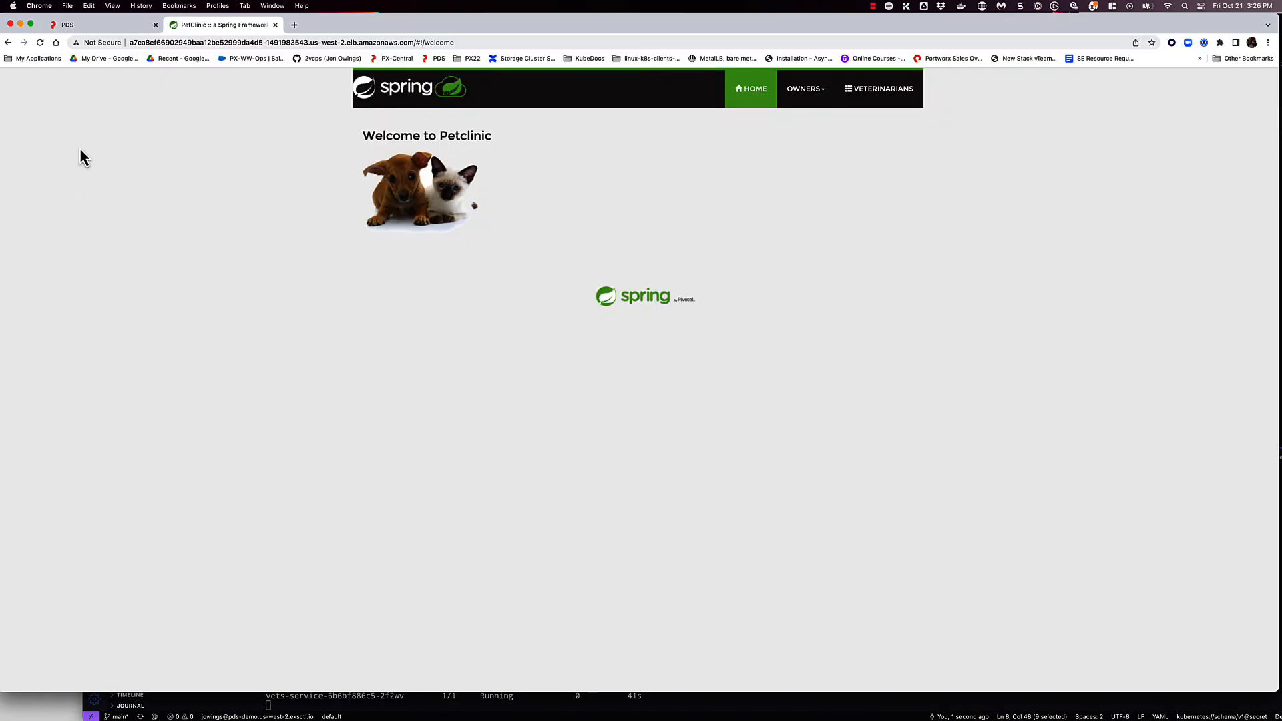
pyautogui.click(102, 27)
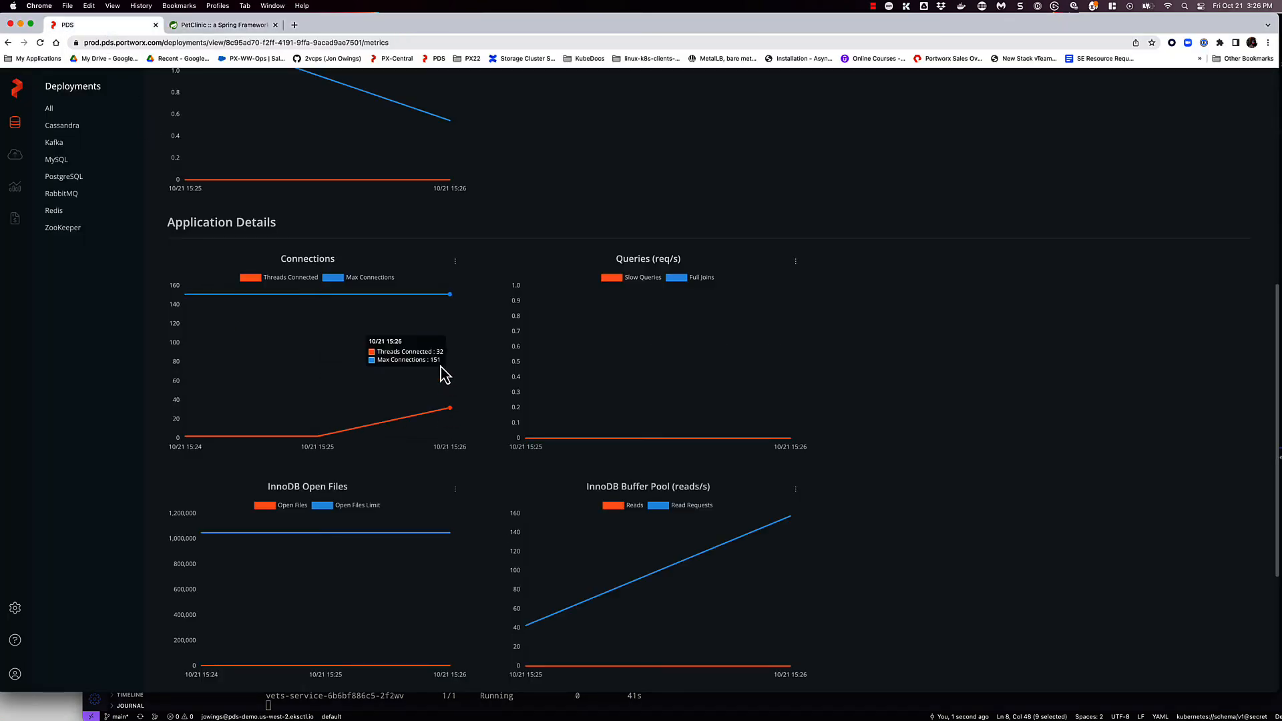
pyautogui.scroll(-2, 564, 511)
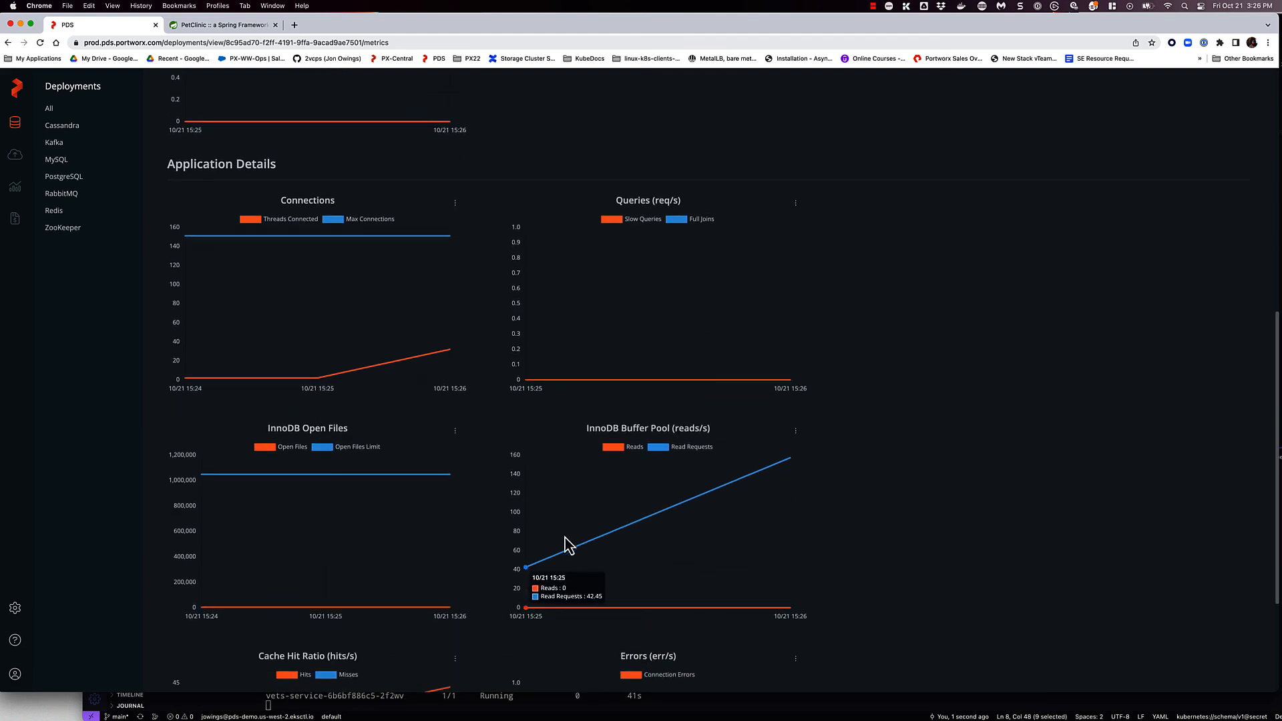
pyautogui.scroll(-3, 374, 532)
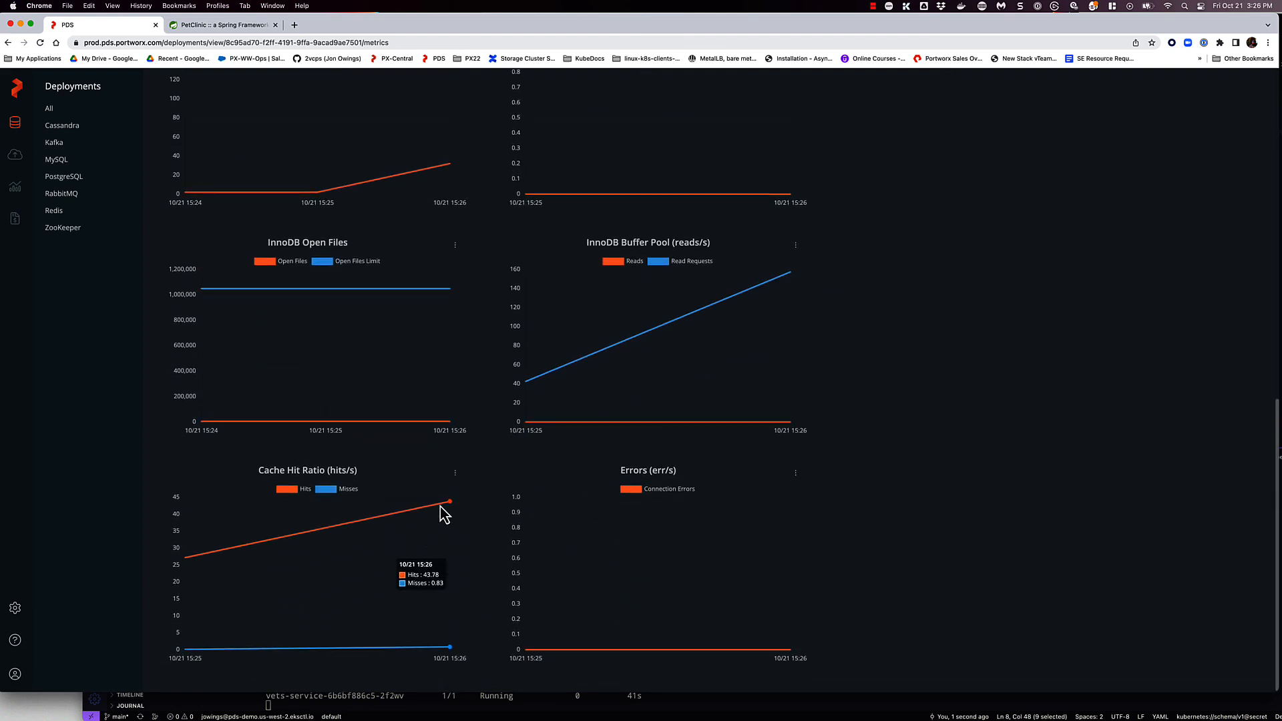
pyautogui.scroll(5, 431, 513)
pyautogui.scroll(3, 431, 513)
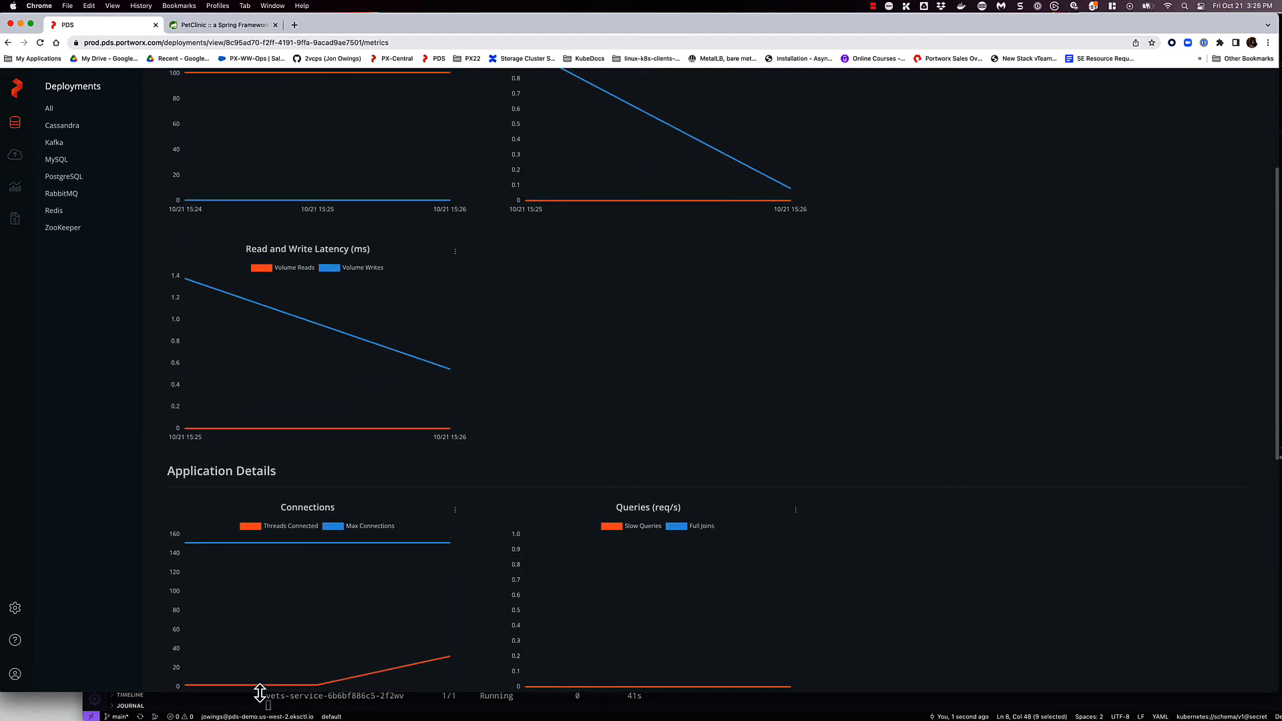
pyautogui.click(199, 713)
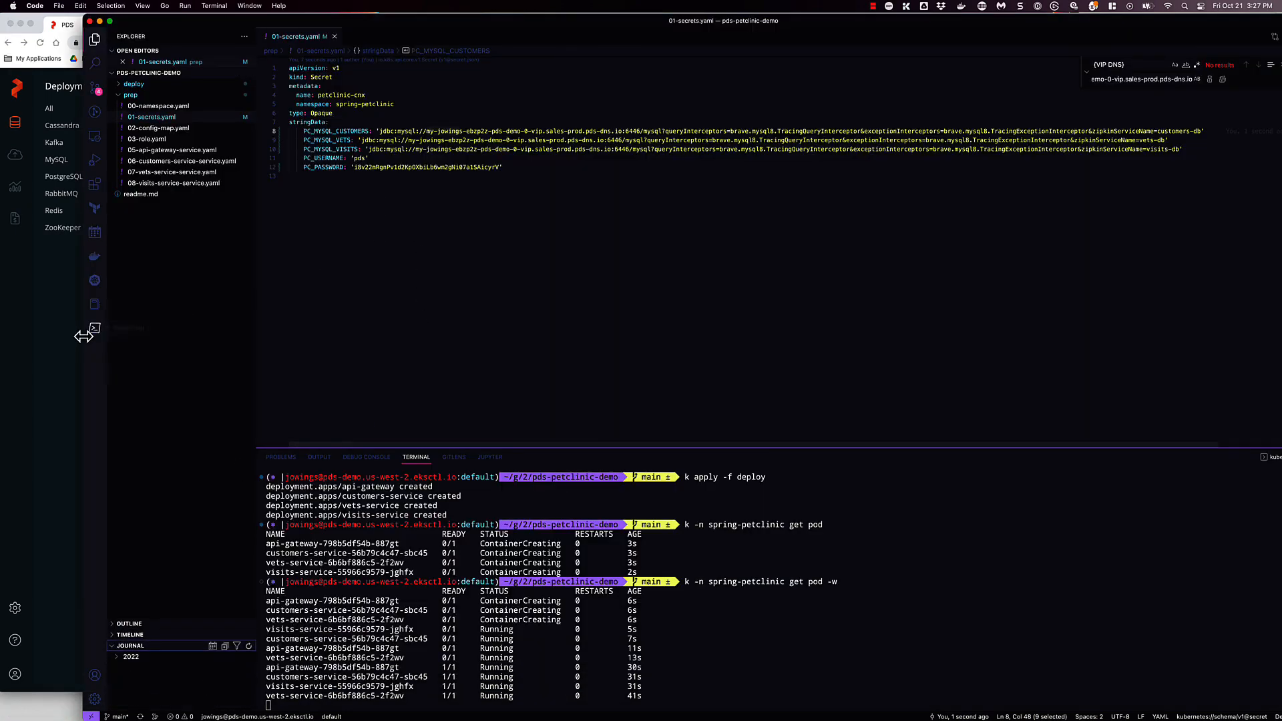
pyautogui.click(50, 324)
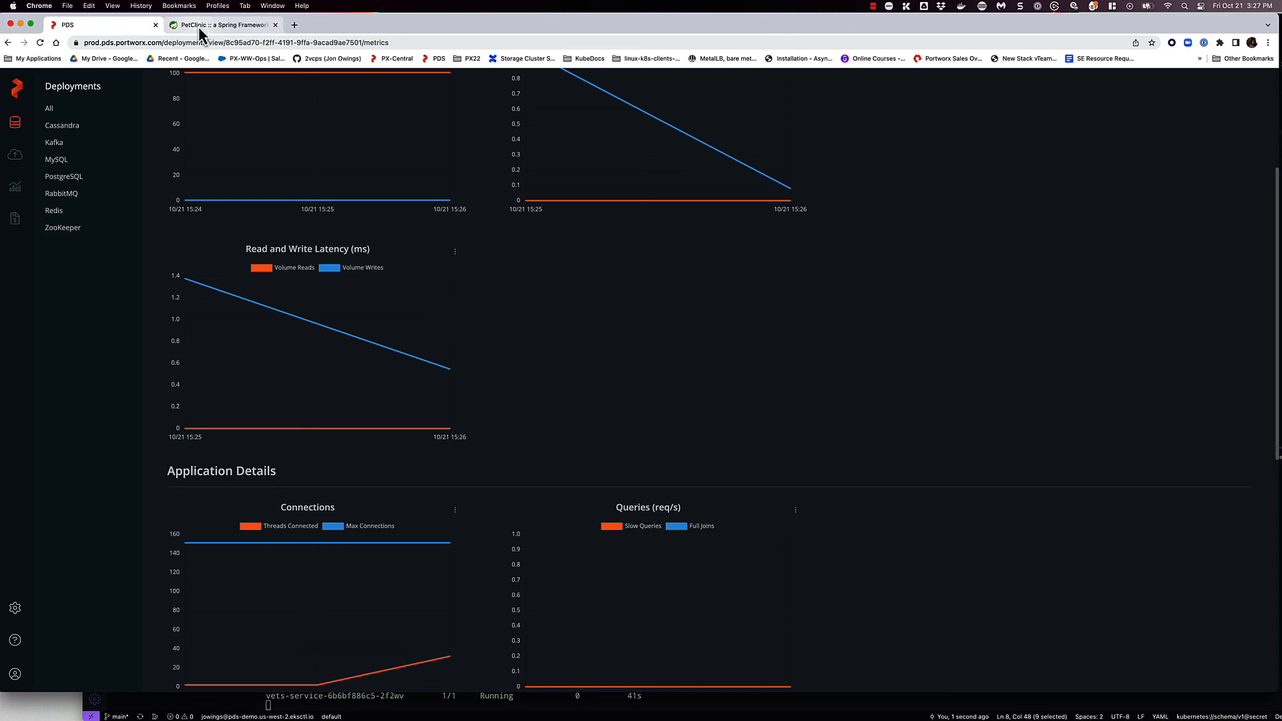